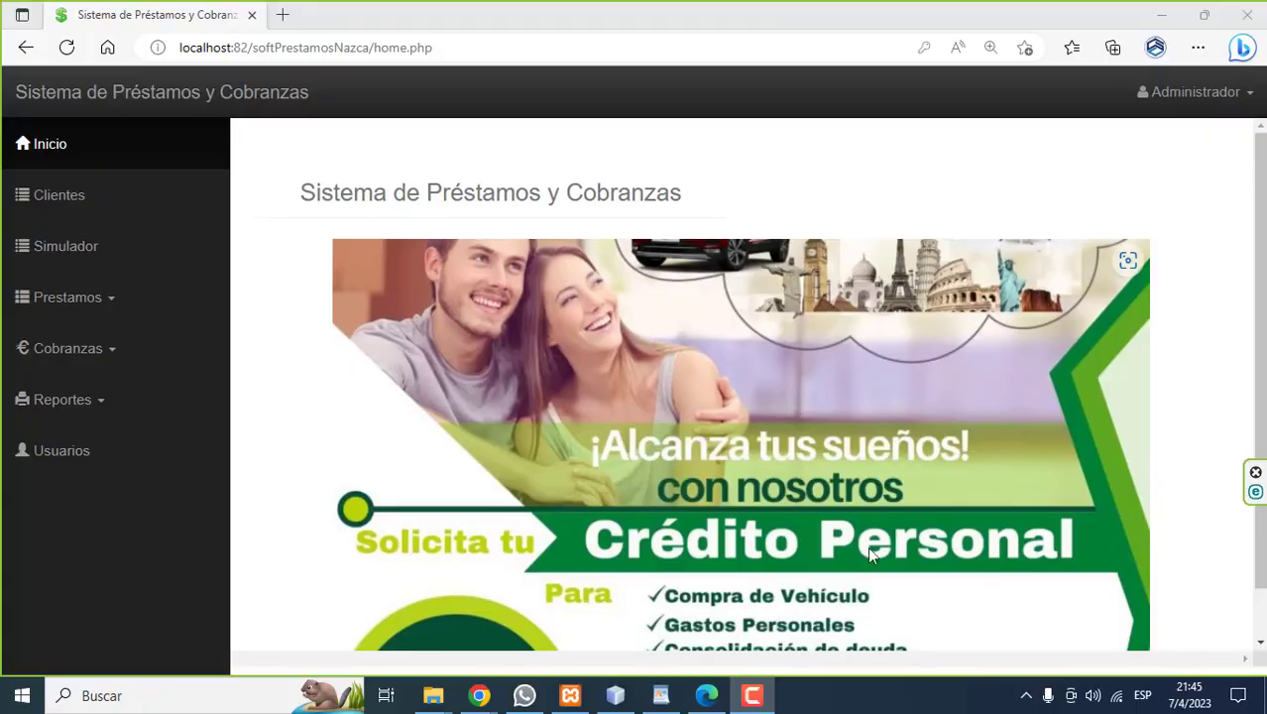
Step: Simulate 1000 at 5% in 10 daily installments, giving 105.00 each from 08-04-2023 to 17-04-2023
left_click(66, 248)
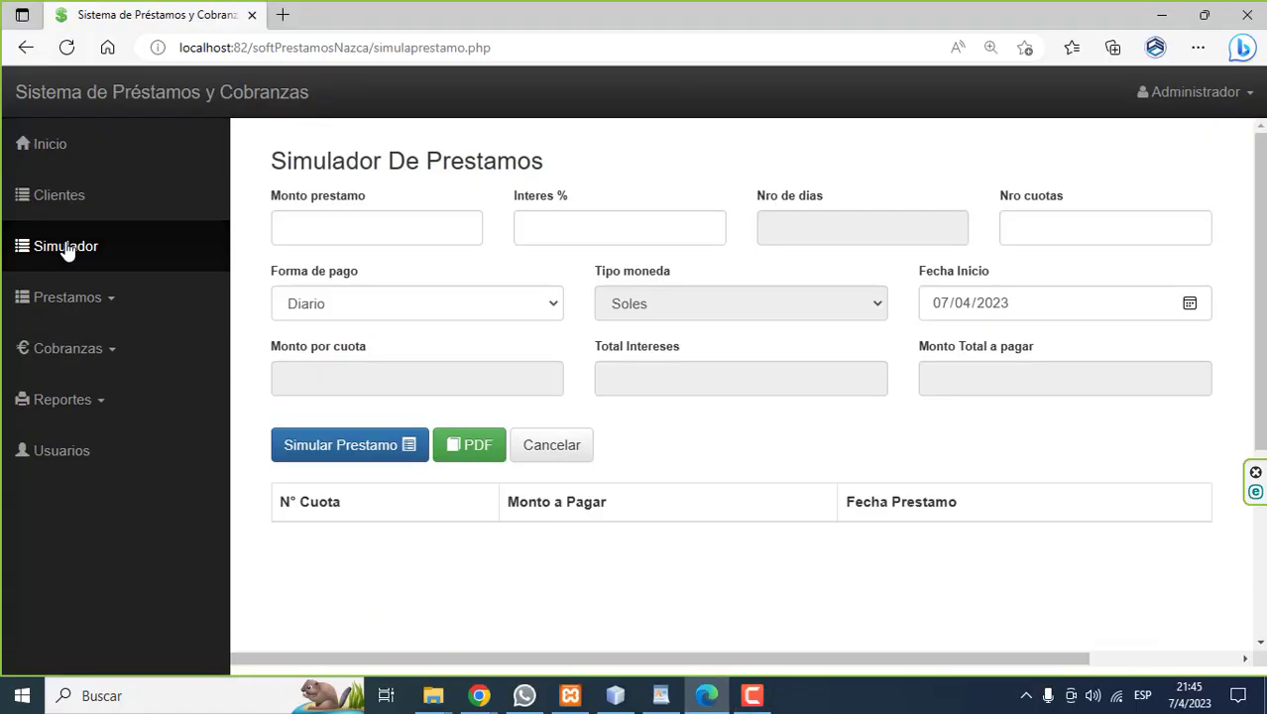
left_click(298, 229)
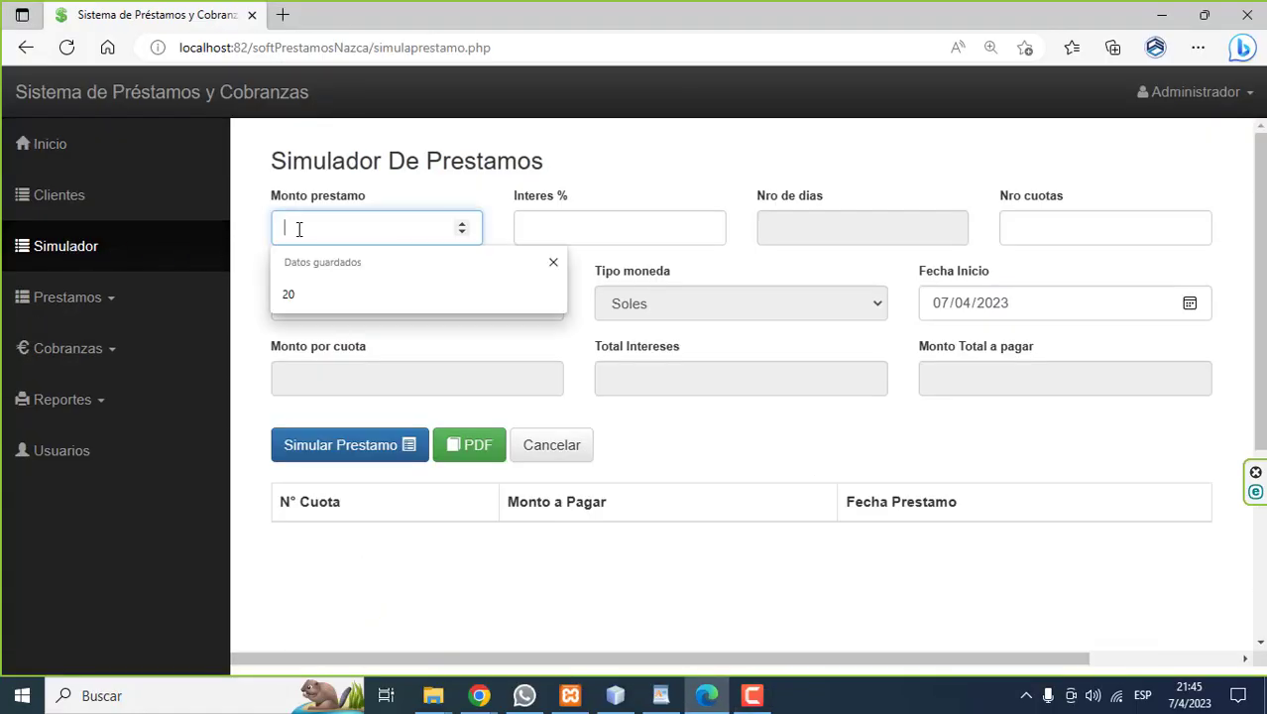
type("1000")
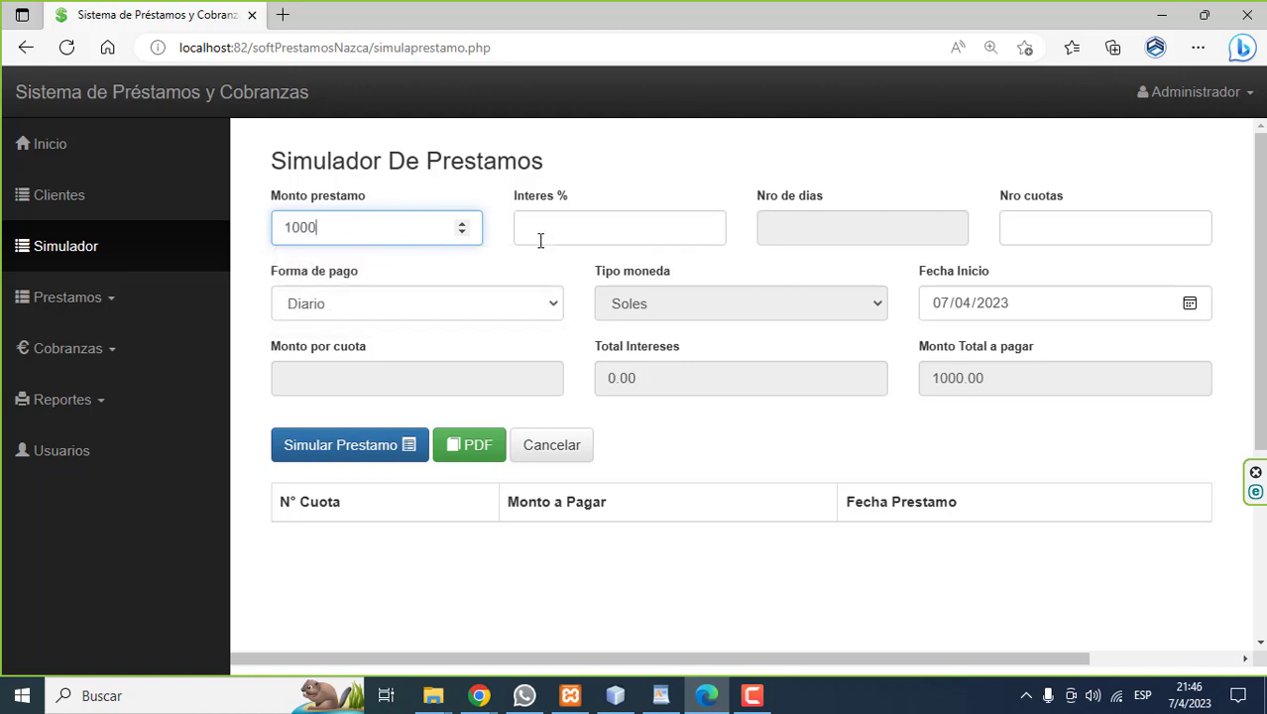
left_click(539, 238)
type("5")
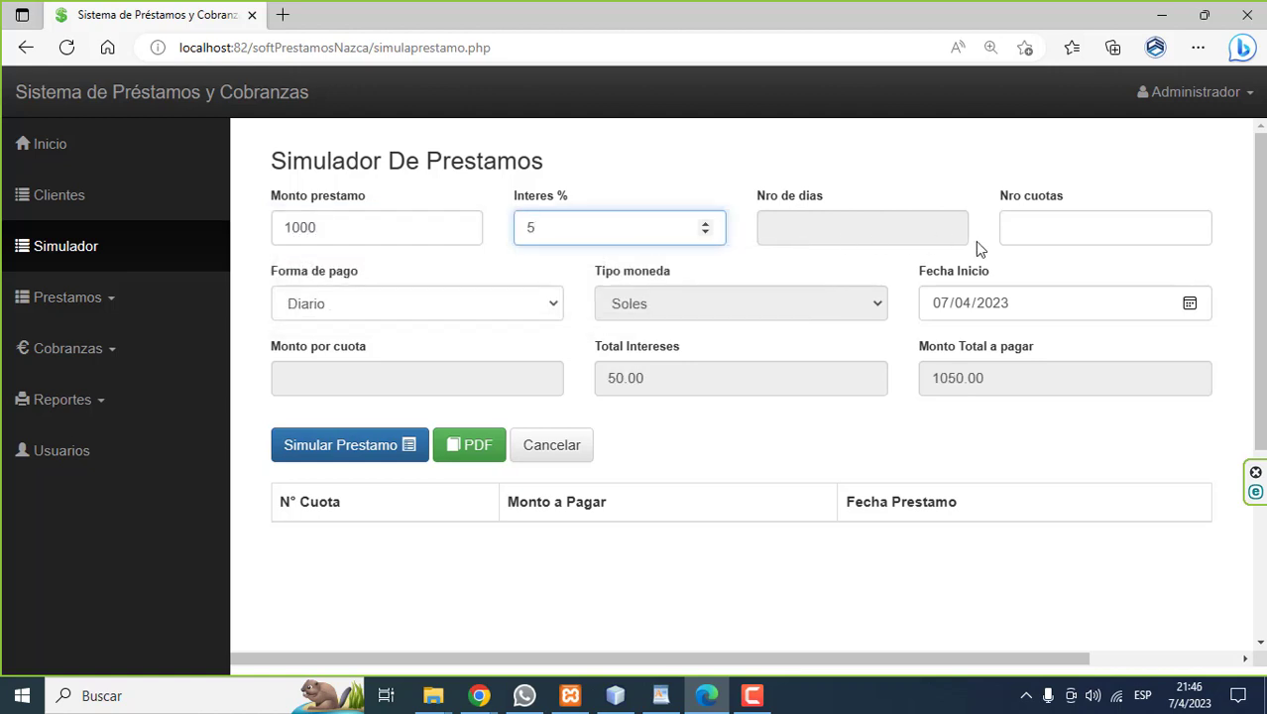
left_click(1046, 226)
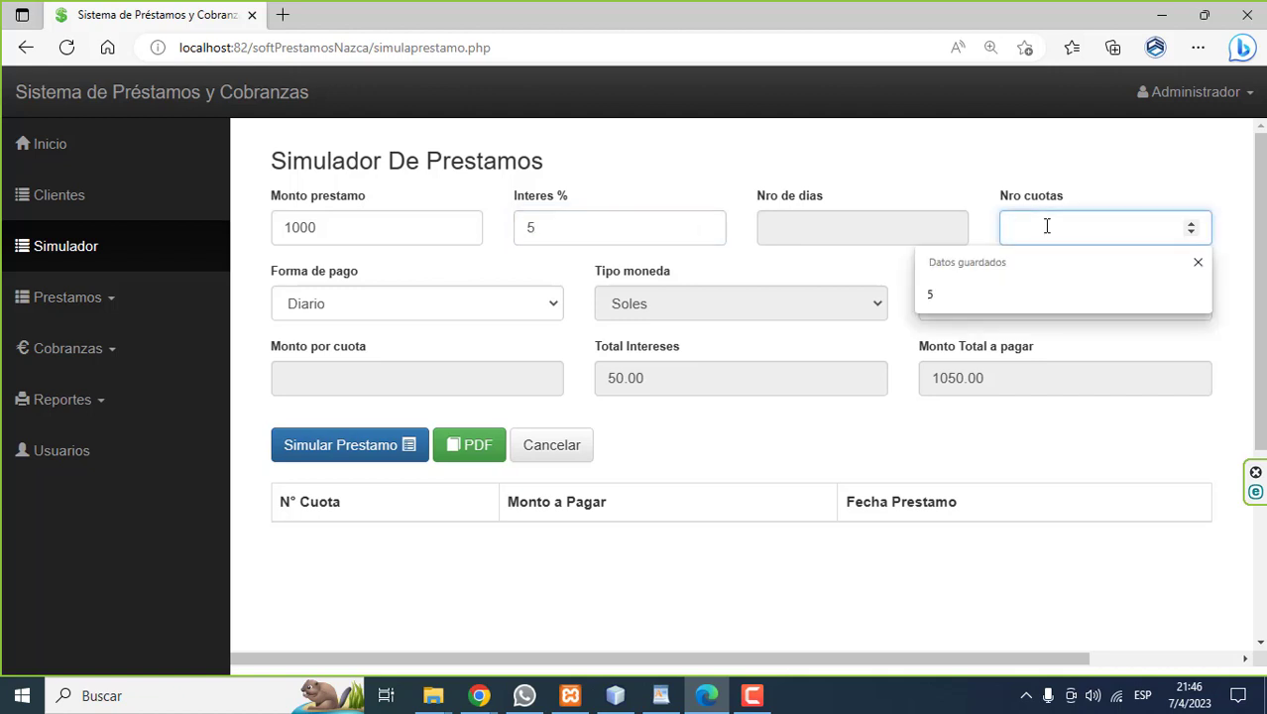
type("10")
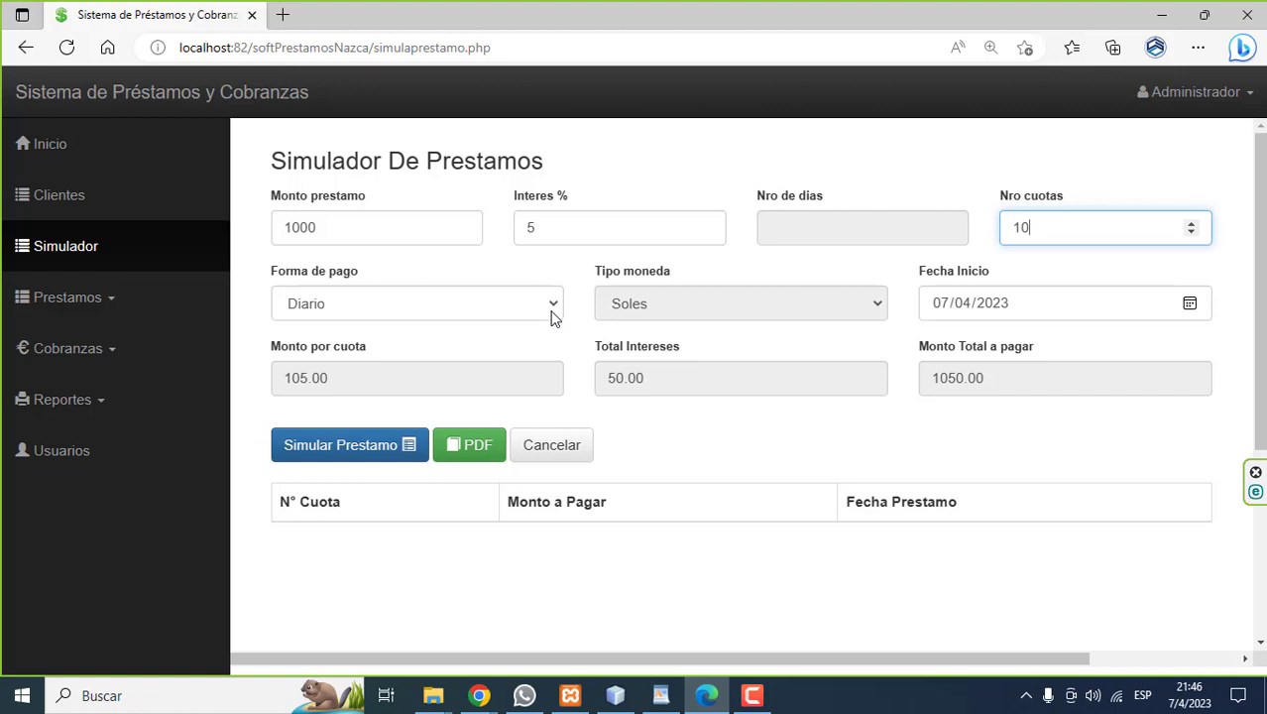
left_click(367, 444)
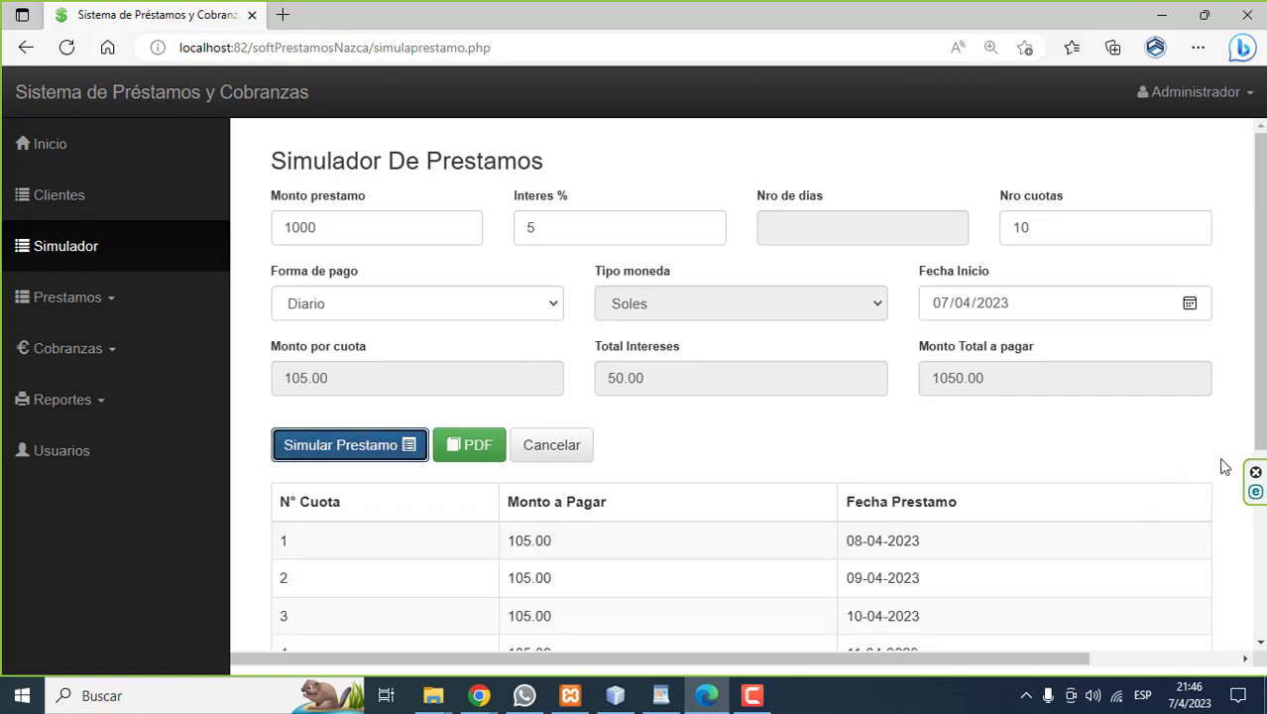
mouse_move(1263, 424)
left_mouse_down()
mouse_move(1264, 611)
mouse_move(1261, 470)
left_mouse_up()
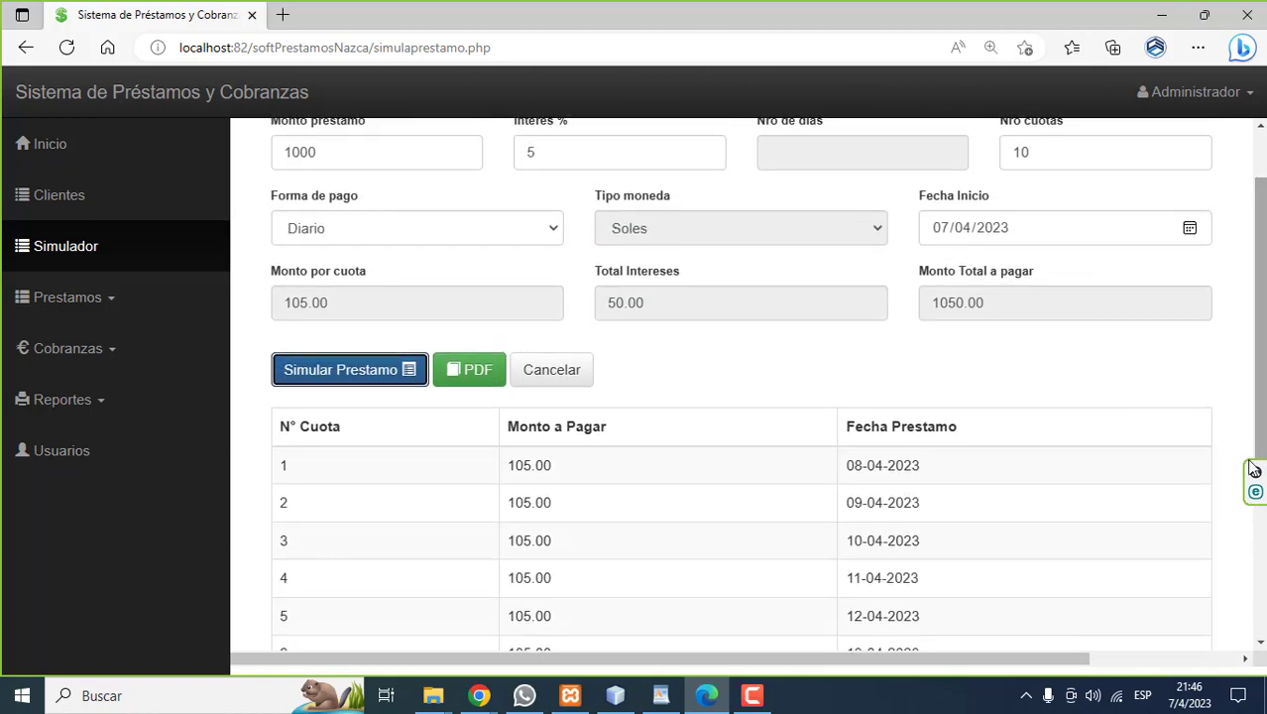
Step: Generate and review the PDF report of the ten 105.00 daily installments, then return to the simulator
left_click(466, 382)
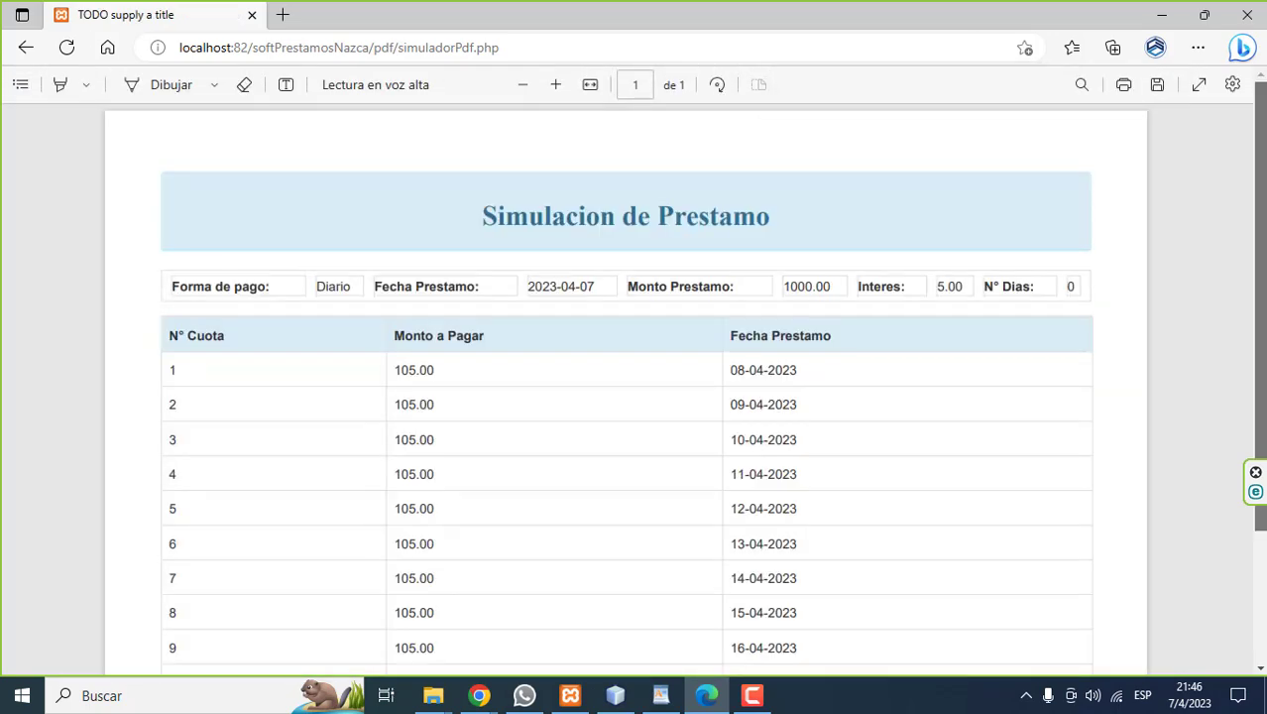
scroll(635, 377, "down", 3)
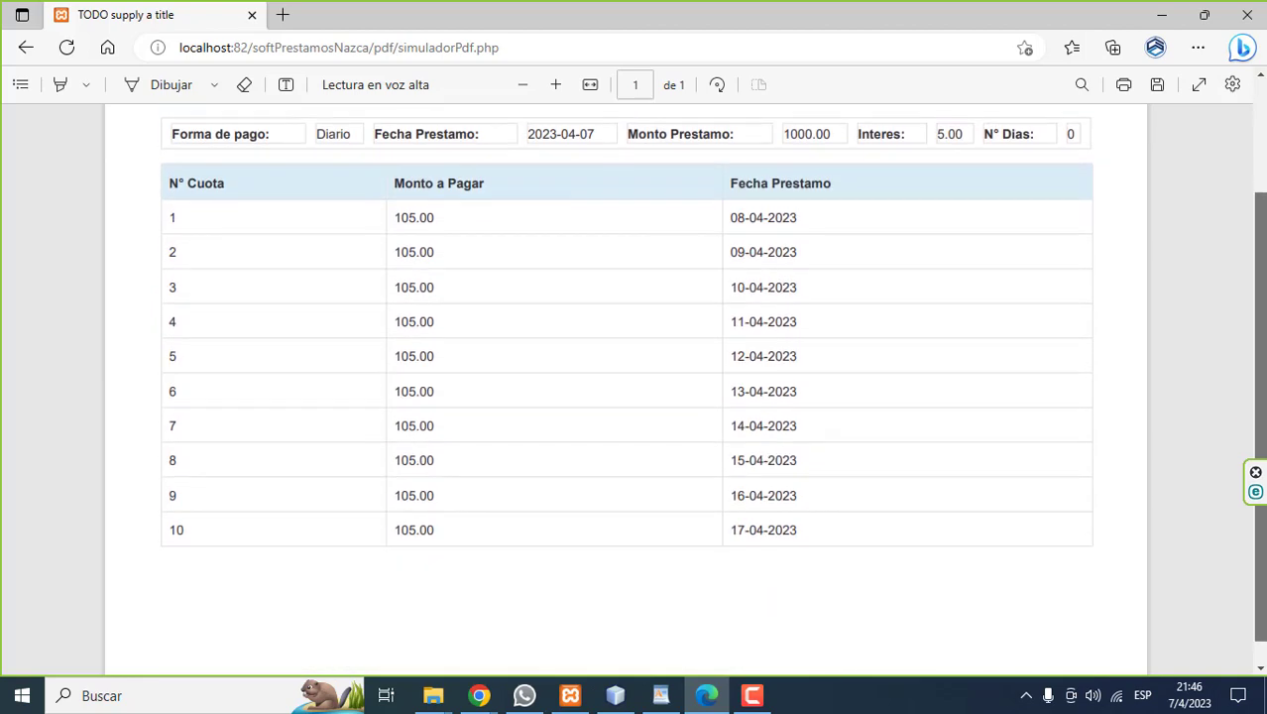
scroll(634, 377, "down", 1)
scroll(830, 319, "up", 4)
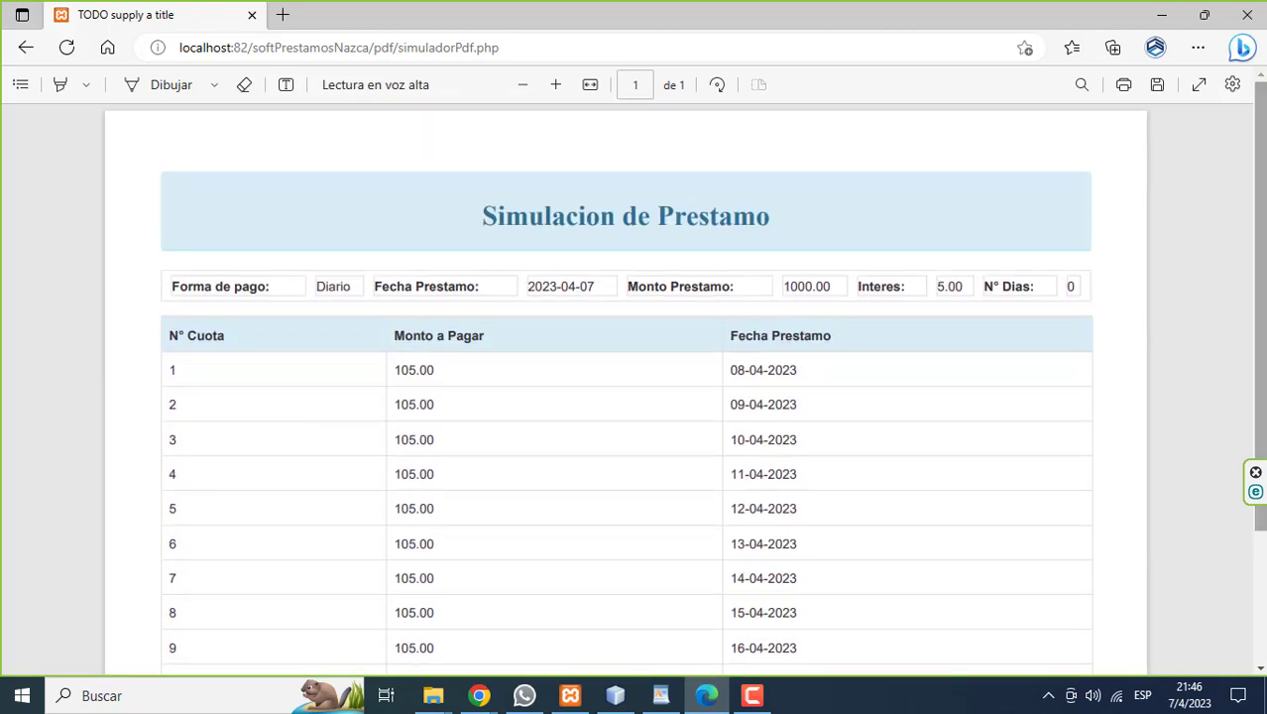
left_click(25, 50)
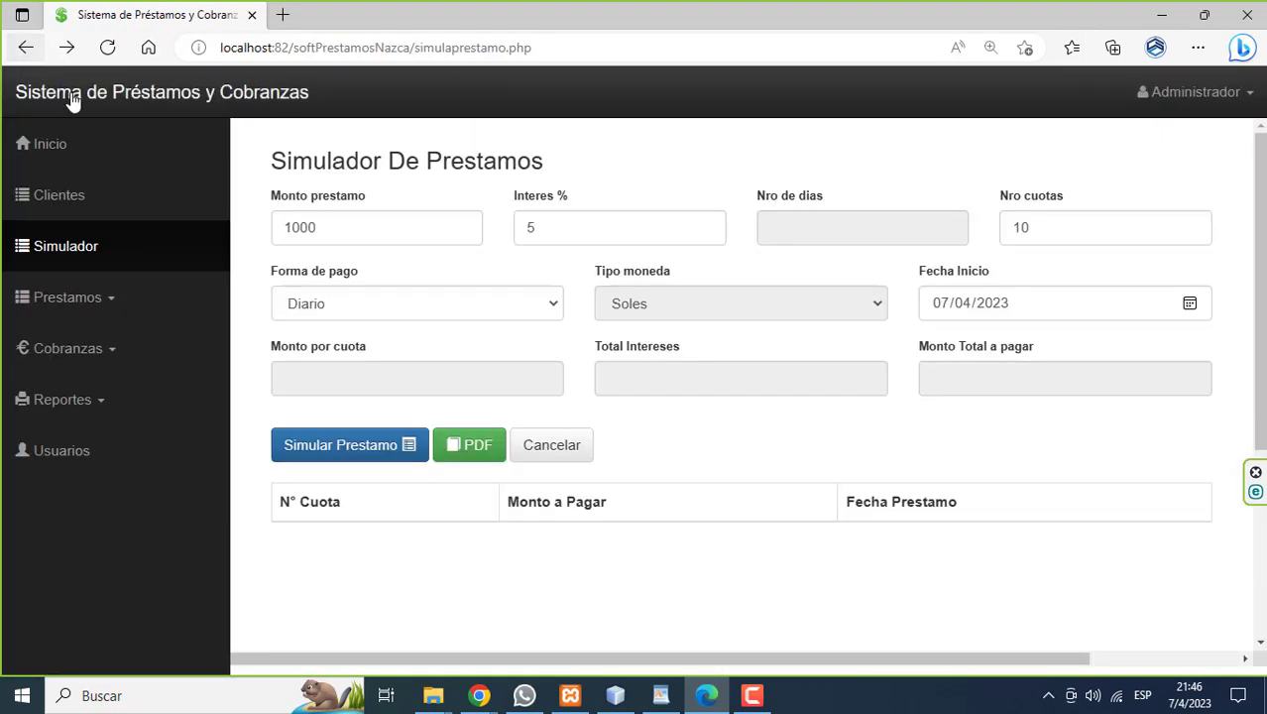
Step: Reset the form and simulate 3000 at 10% in 5 Semanal installments of 660.00 (14-04-2023 to 12-05-2023)
left_click(553, 448)
left_click(334, 231)
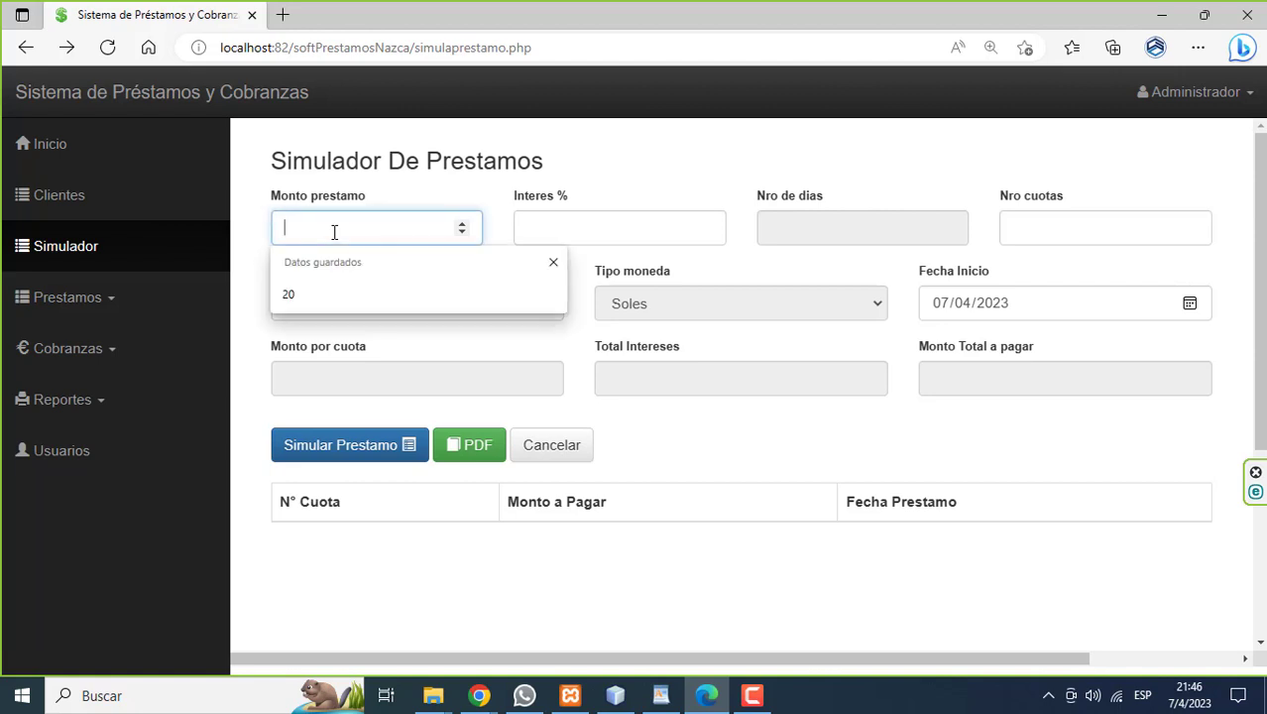
type("3000")
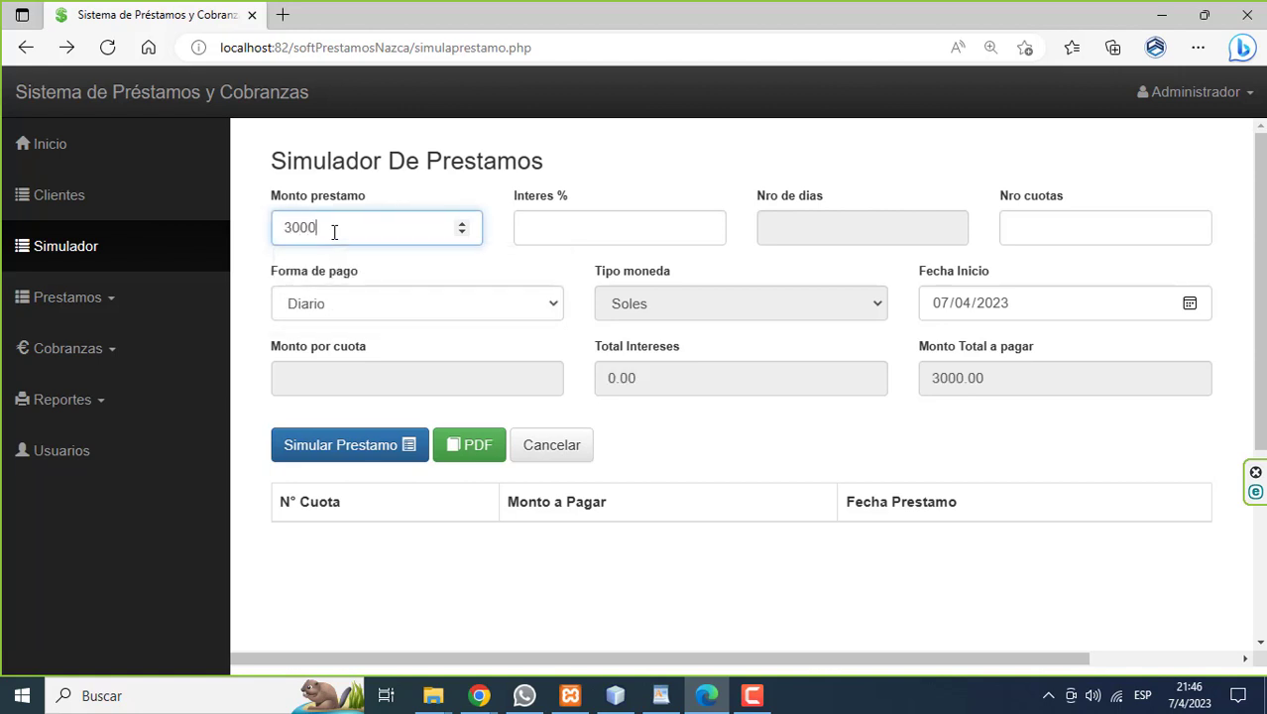
left_click(560, 235)
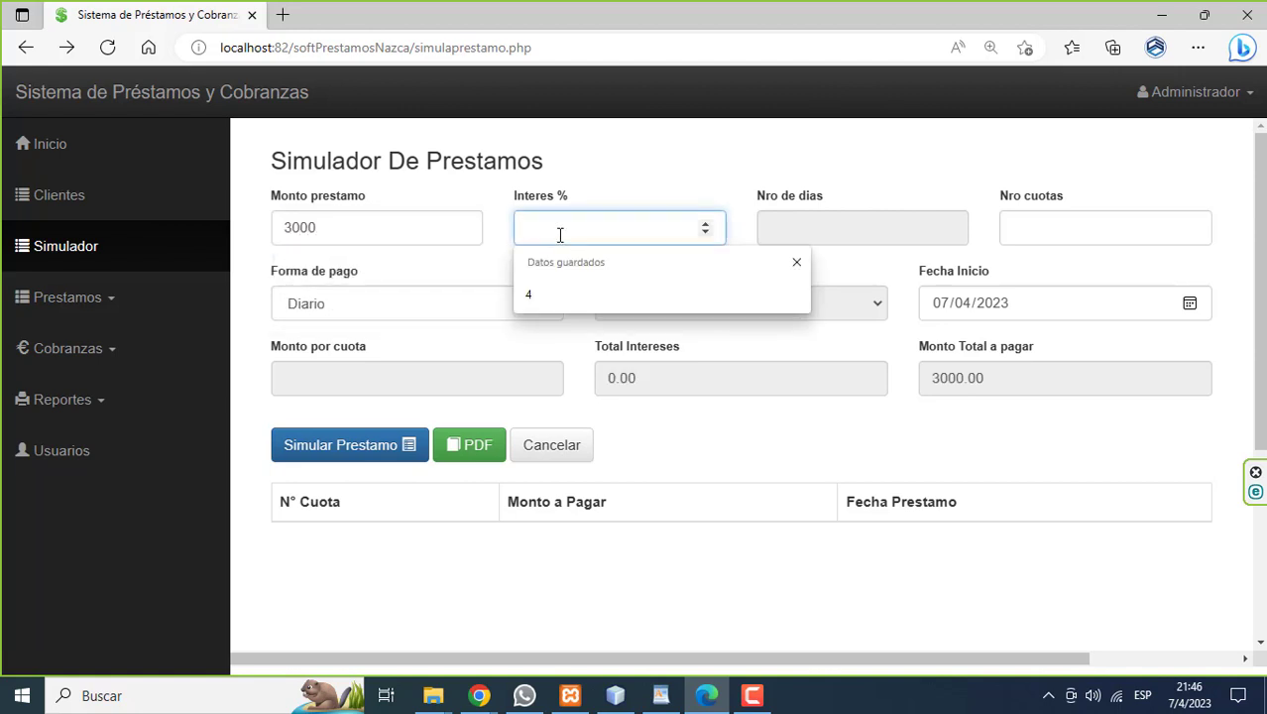
type("10")
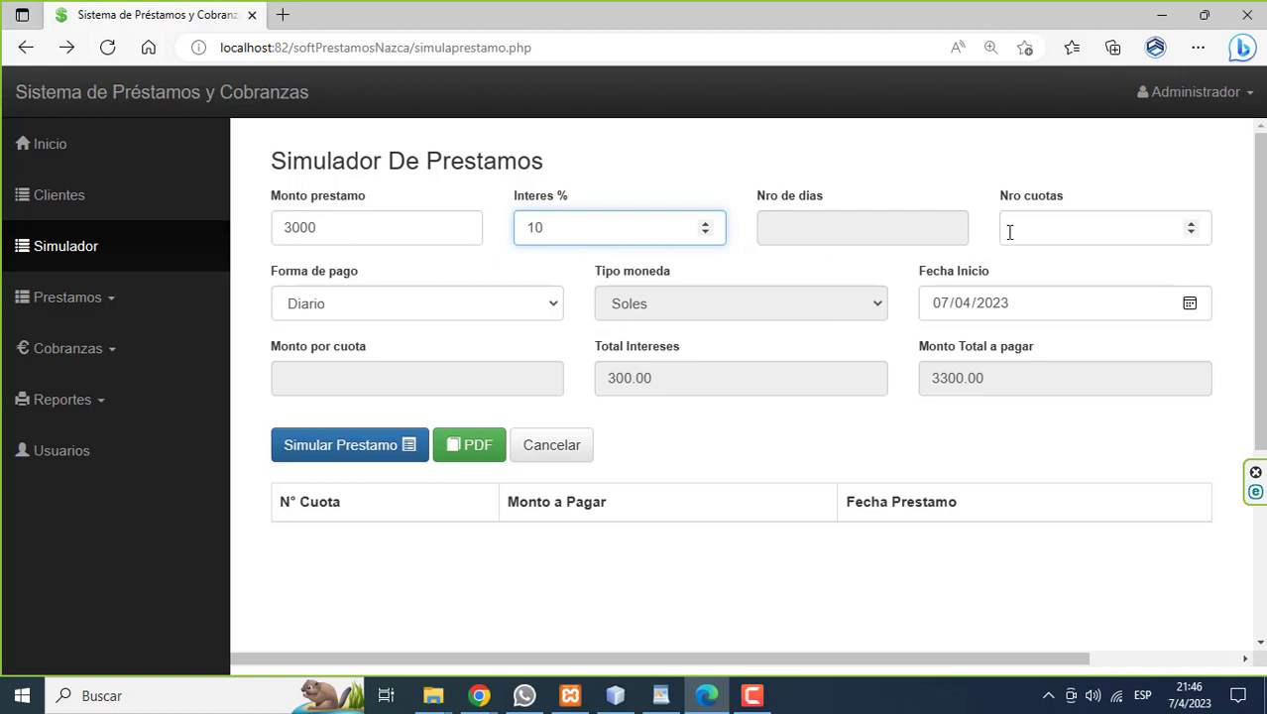
left_click(1010, 231)
type("5")
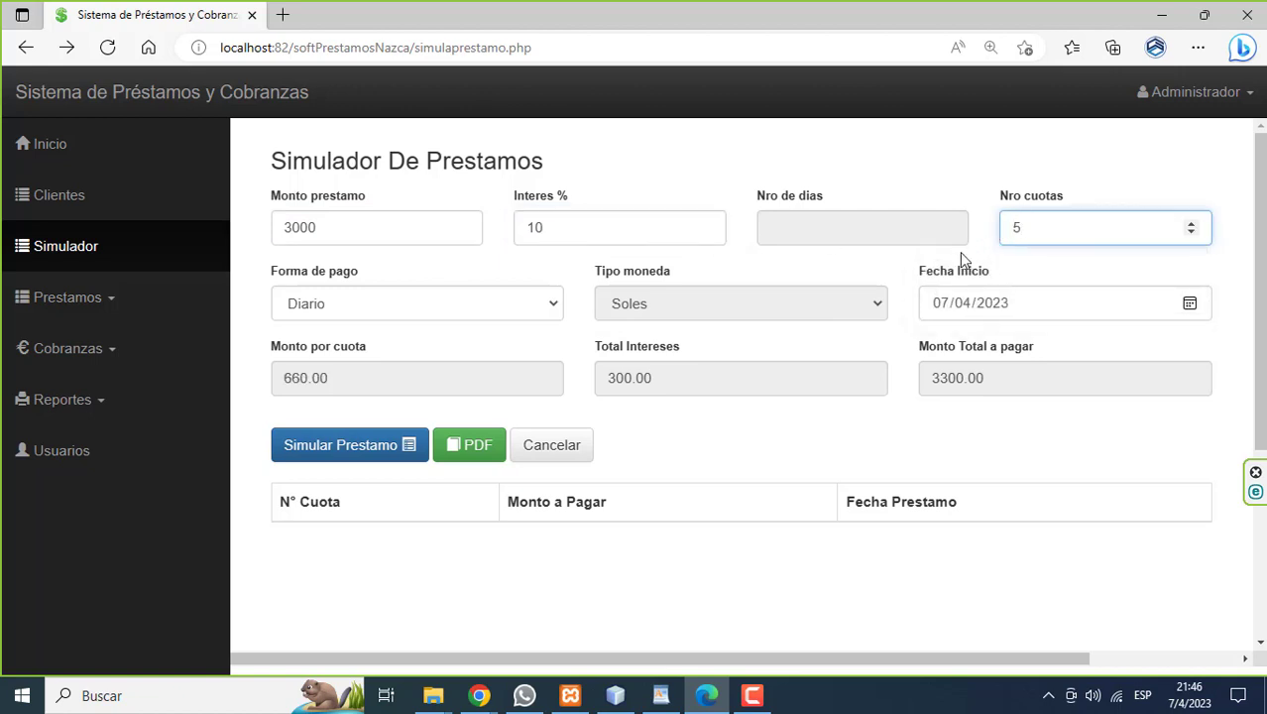
left_click(547, 312)
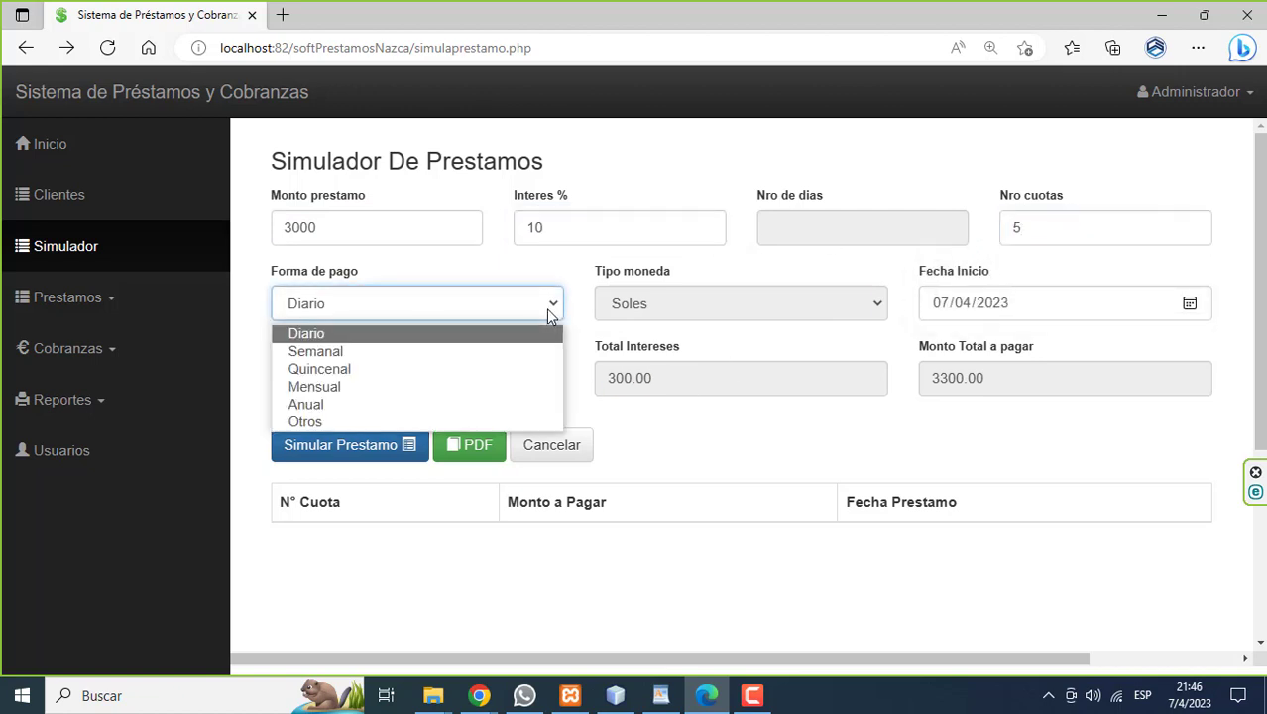
left_click(433, 355)
left_click(377, 446)
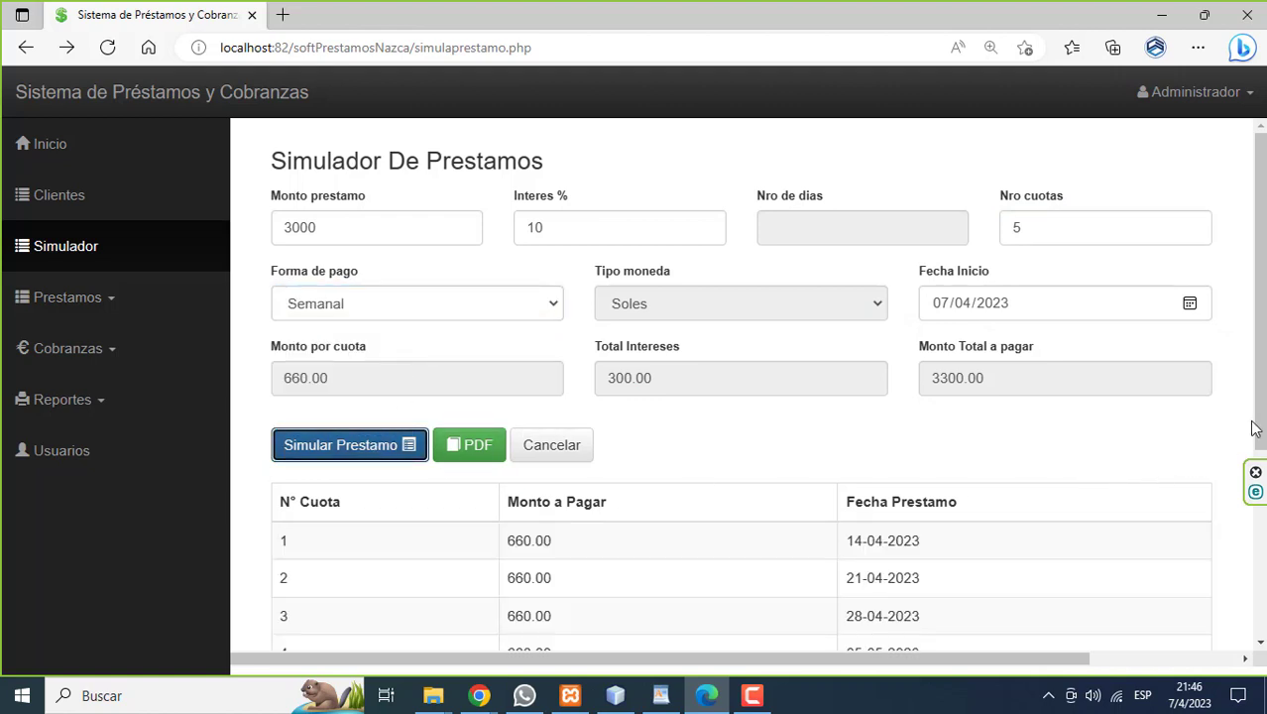
mouse_move(1260, 417)
left_mouse_down()
mouse_move(1262, 504)
mouse_move(1261, 419)
left_mouse_up()
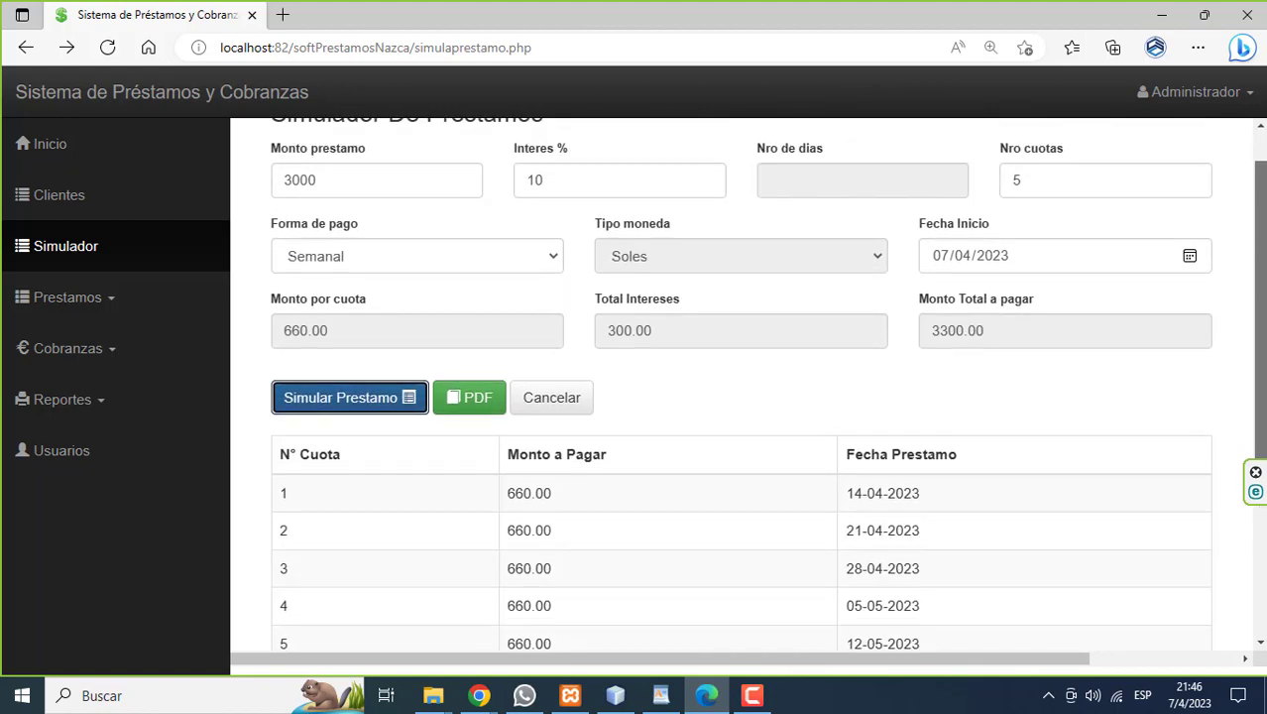
Step: Generate the weekly 3000 loan's PDF report and go back to the simulator form
left_click(473, 446)
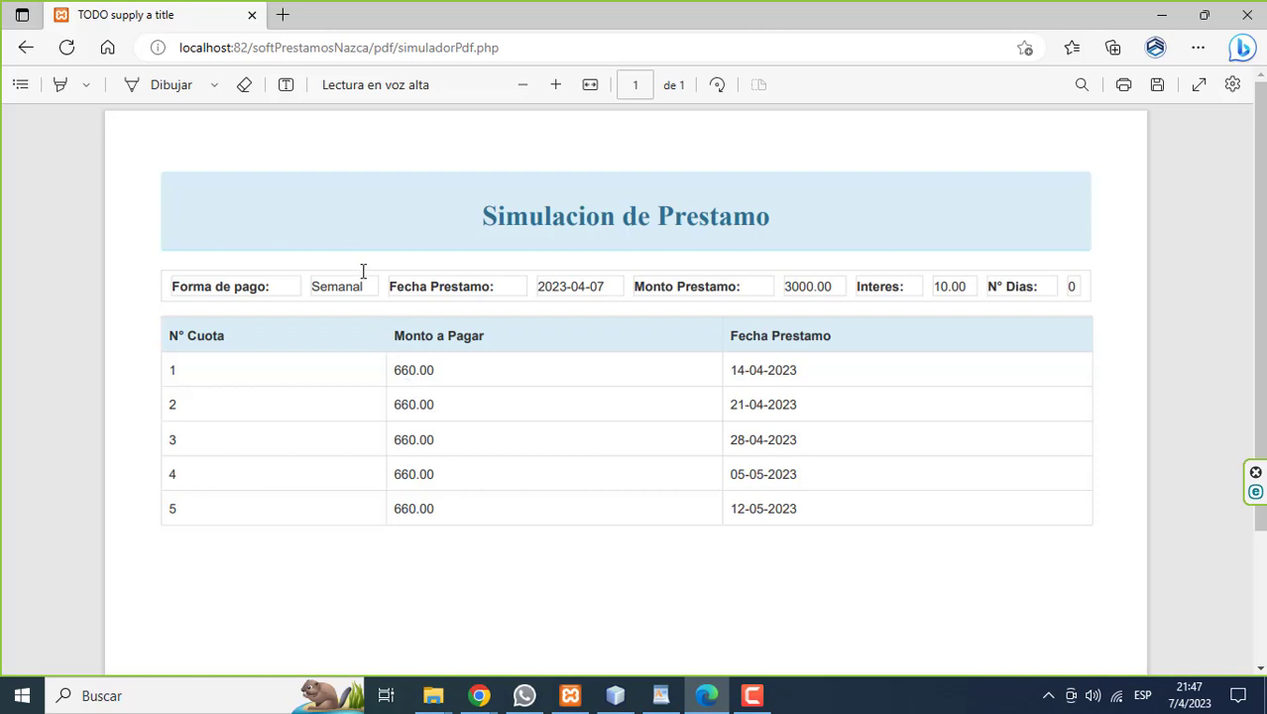
left_click(28, 49)
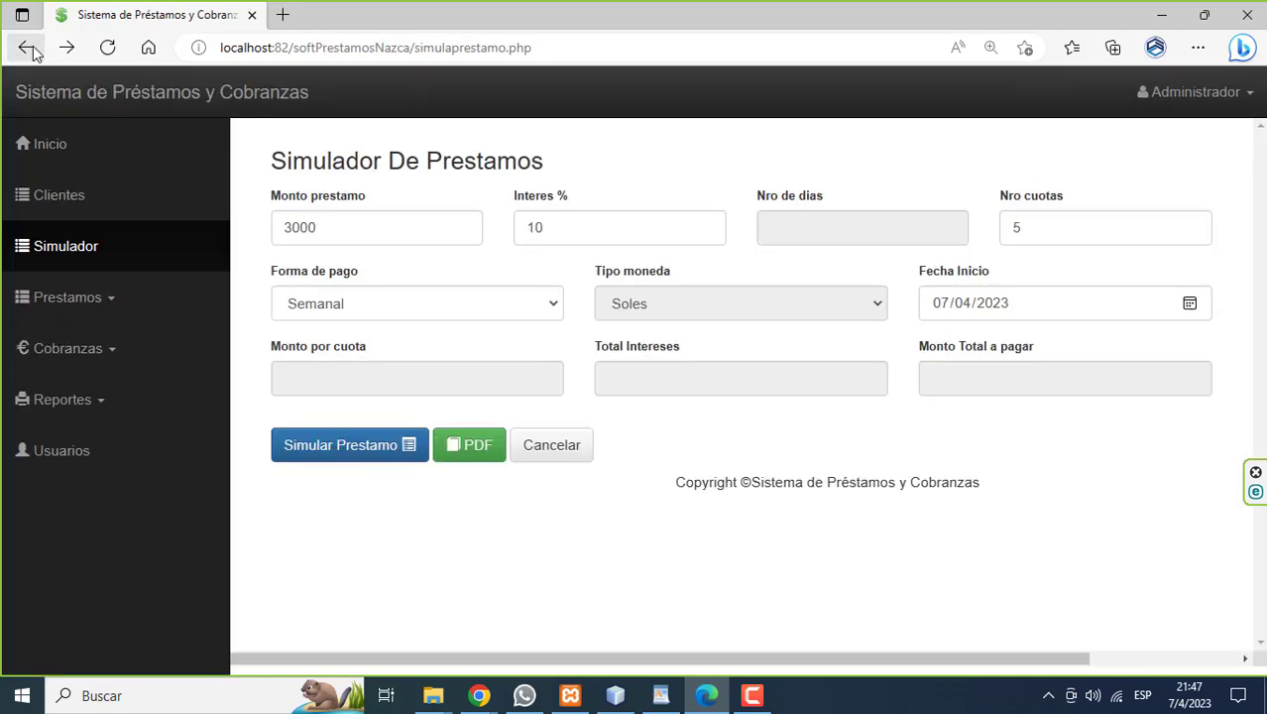
Step: Clear the form and enter 10000 at 8%, payment mode Otros every 10 days, 7 installments of 1542.86
left_click(541, 446)
left_click(330, 233)
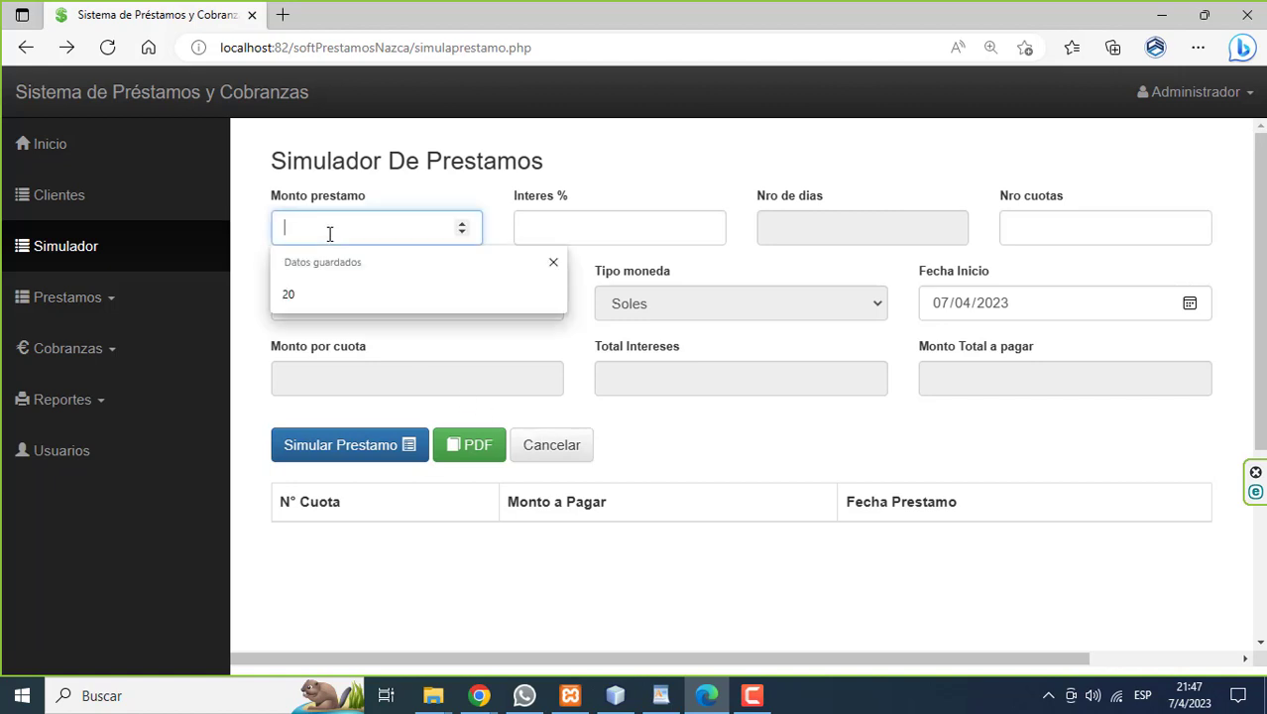
type("100")
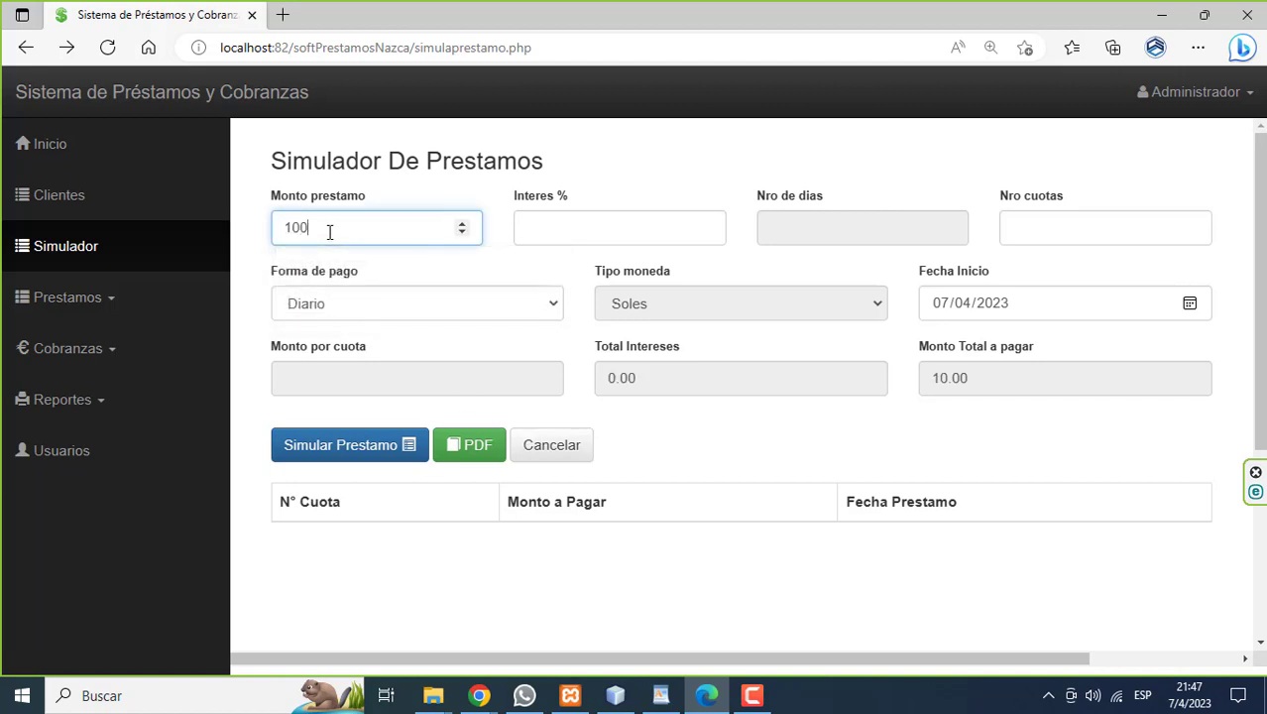
type("00")
left_click(549, 240)
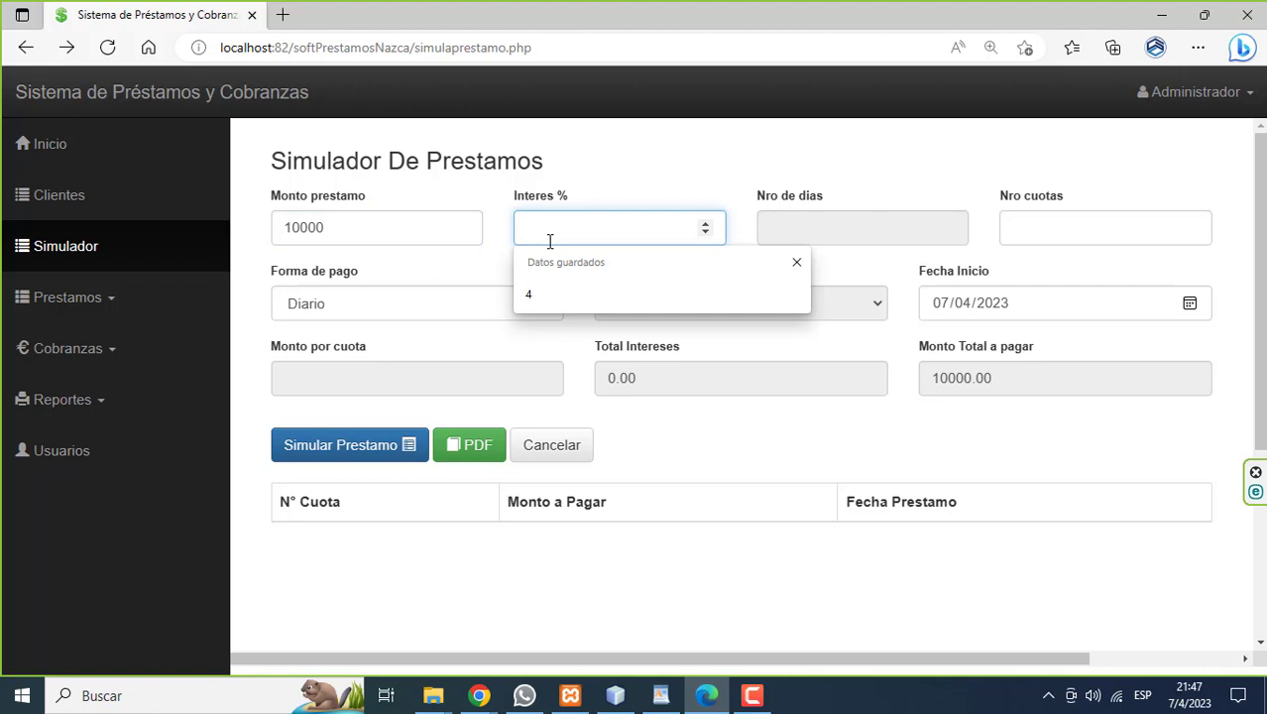
type("8")
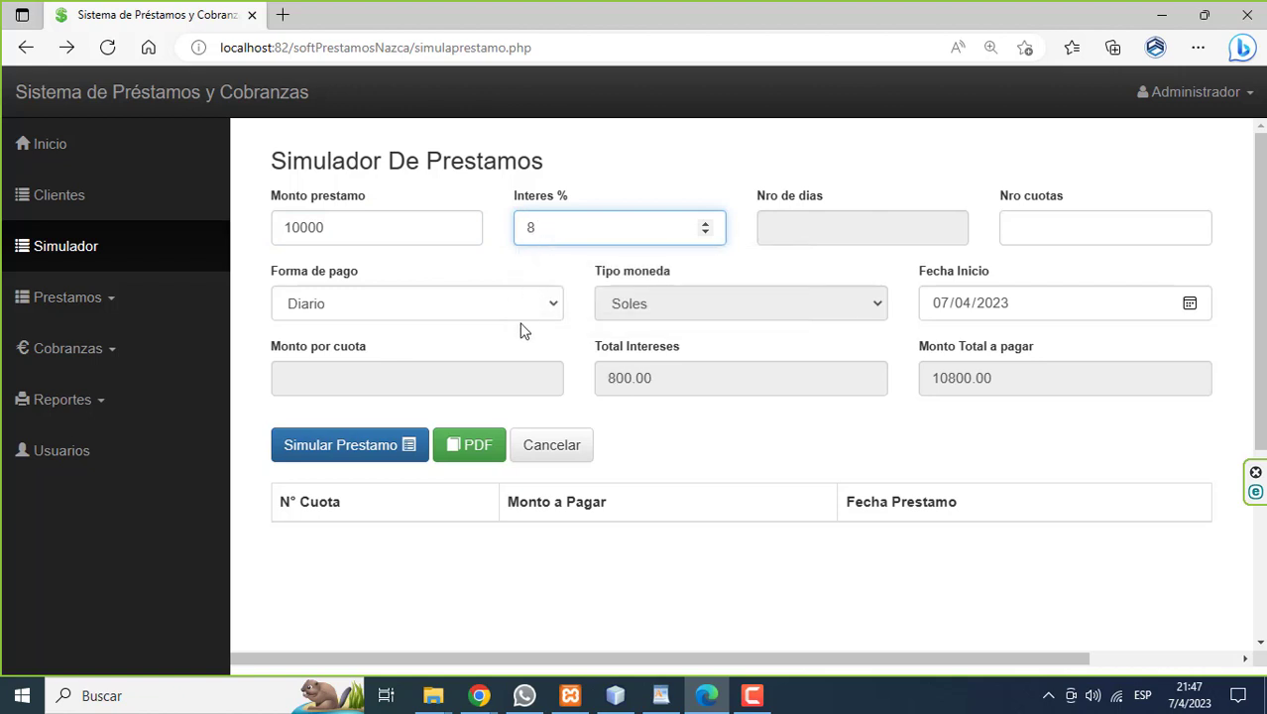
left_click(558, 314)
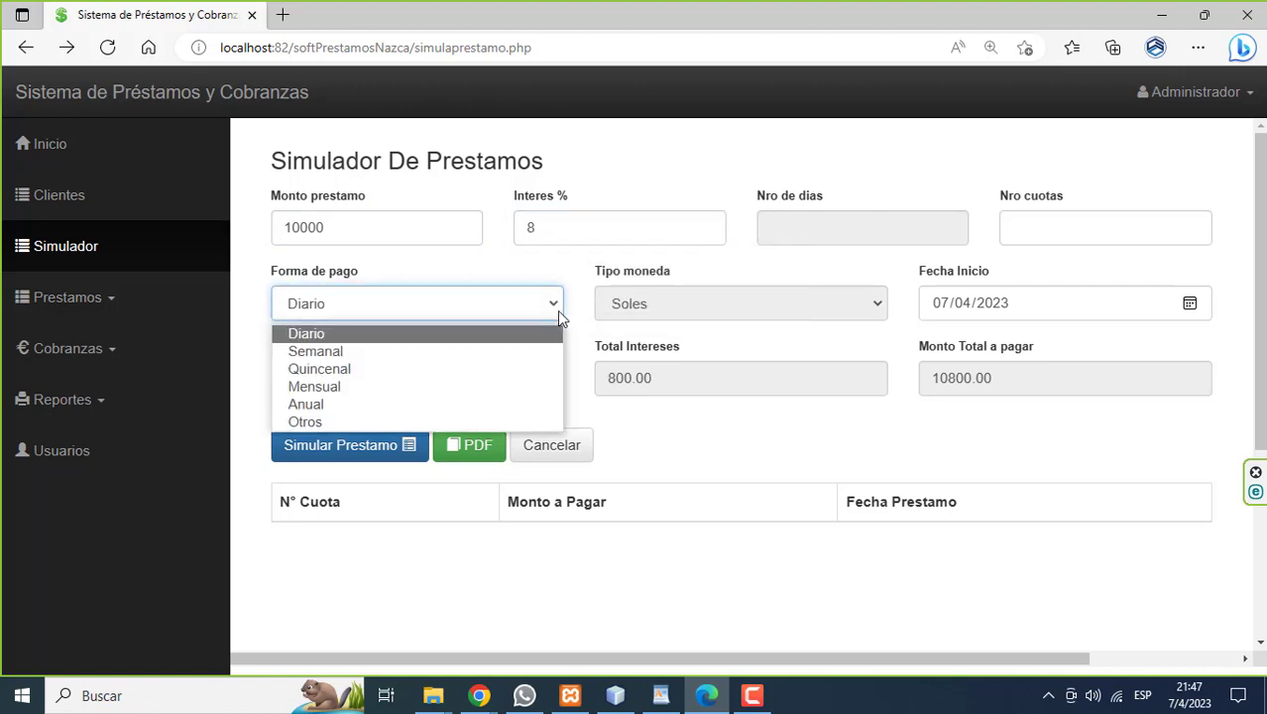
left_click(414, 419)
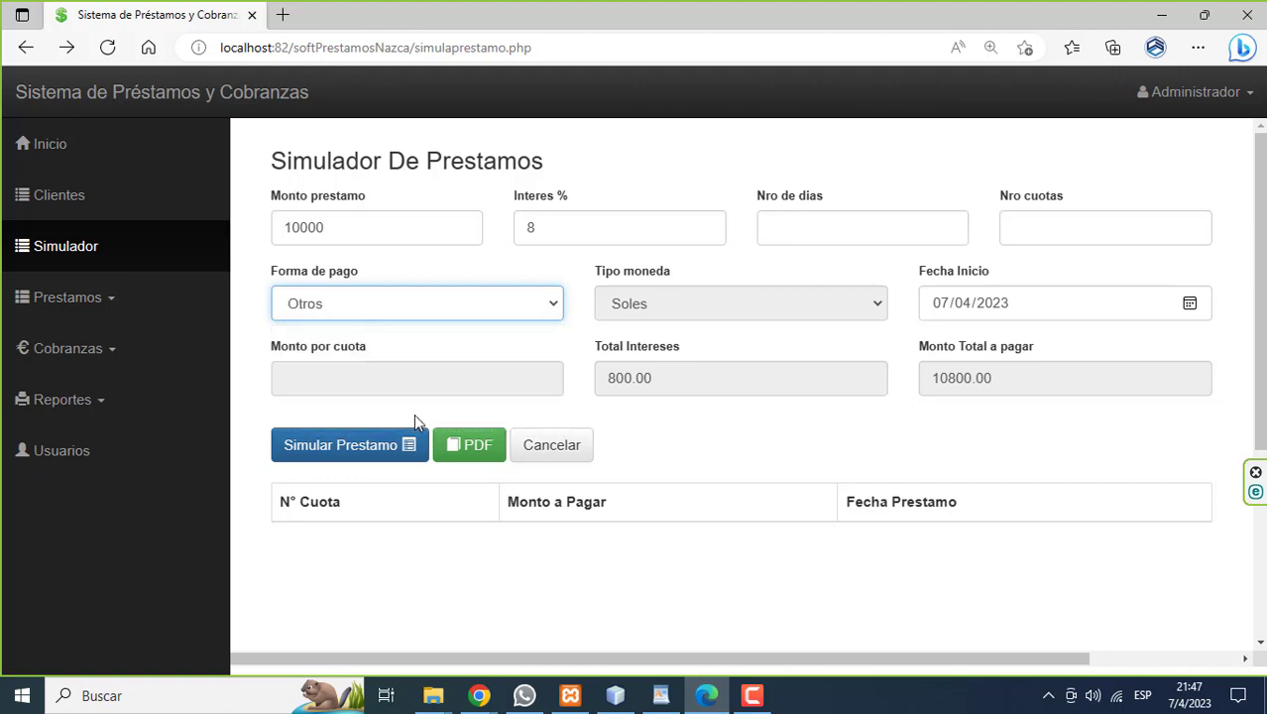
left_click(799, 232)
type("10")
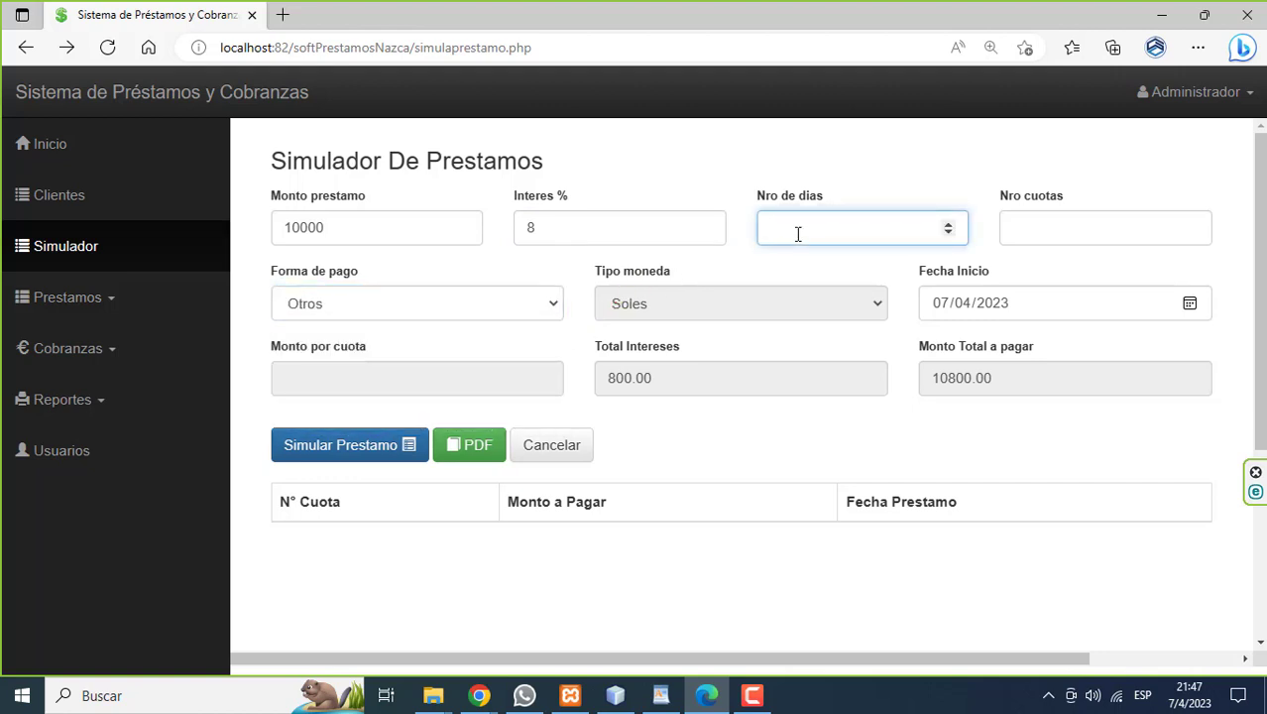
left_click(1007, 225)
type("7")
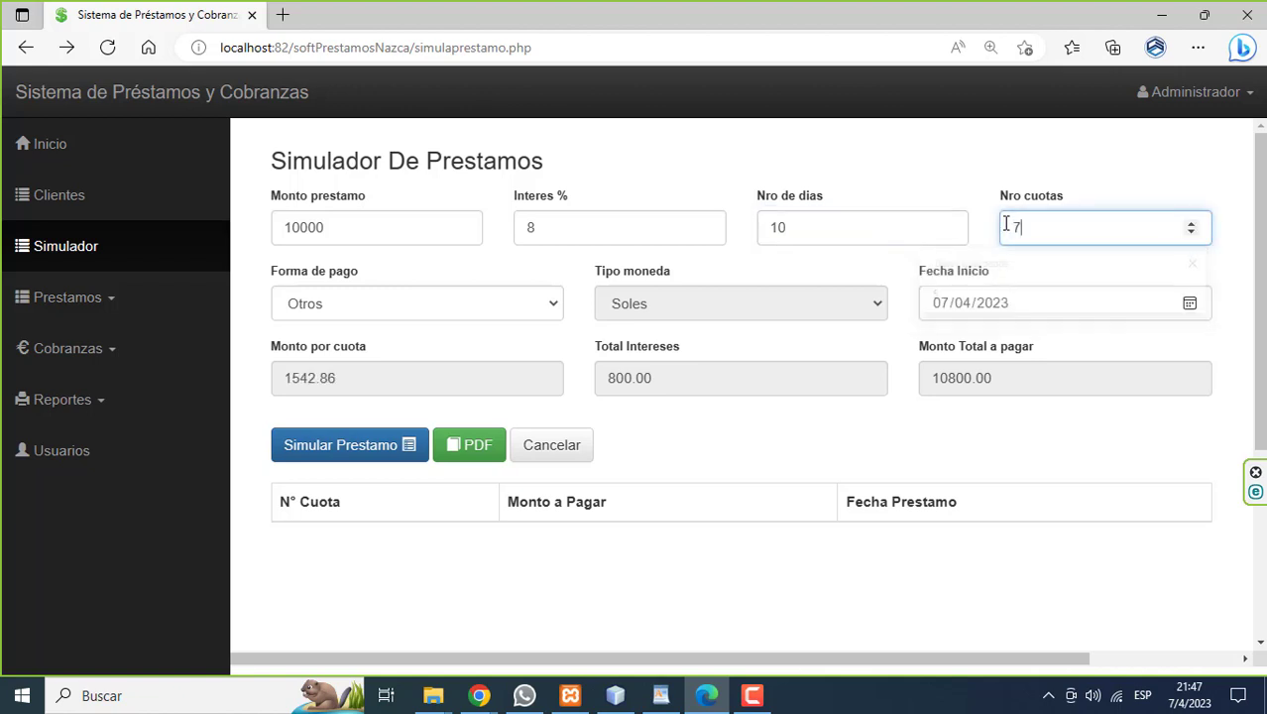
Step: Generate and scroll through the seven 1542.86 payments dated 07-04-2023 to 06-06-2023
left_click(364, 449)
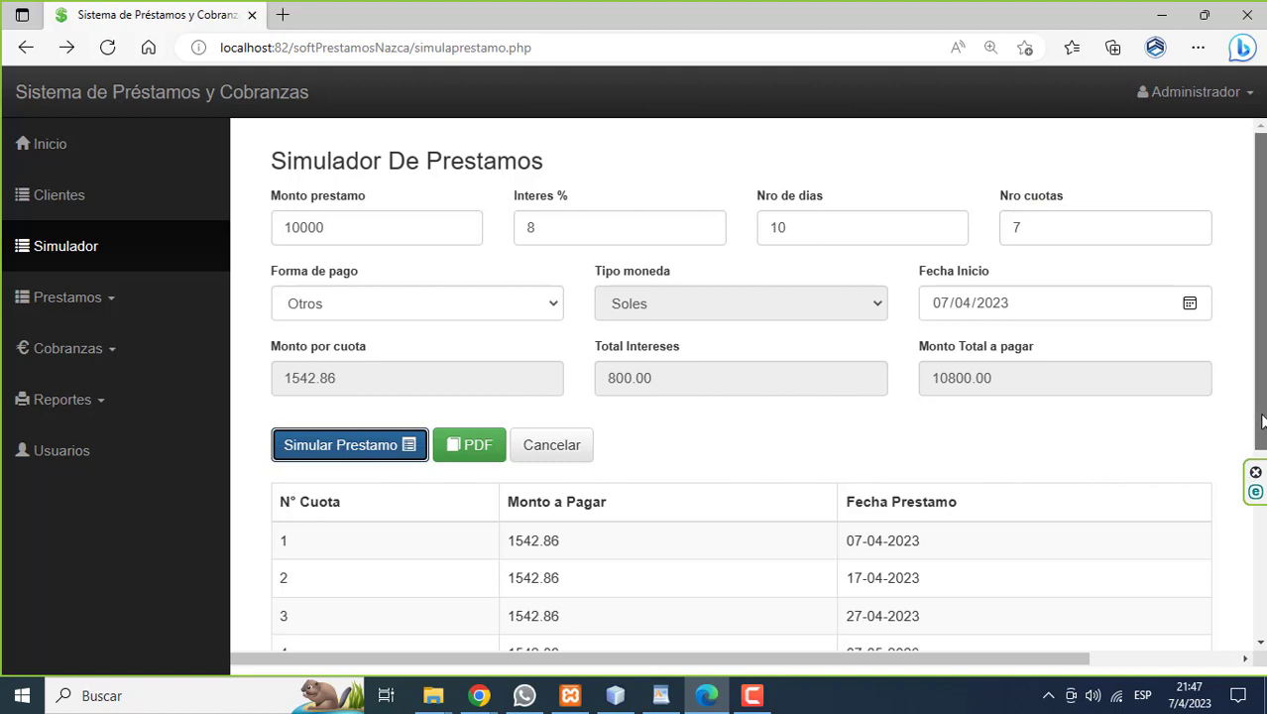
left_click_drag(1261, 423, 1258, 526)
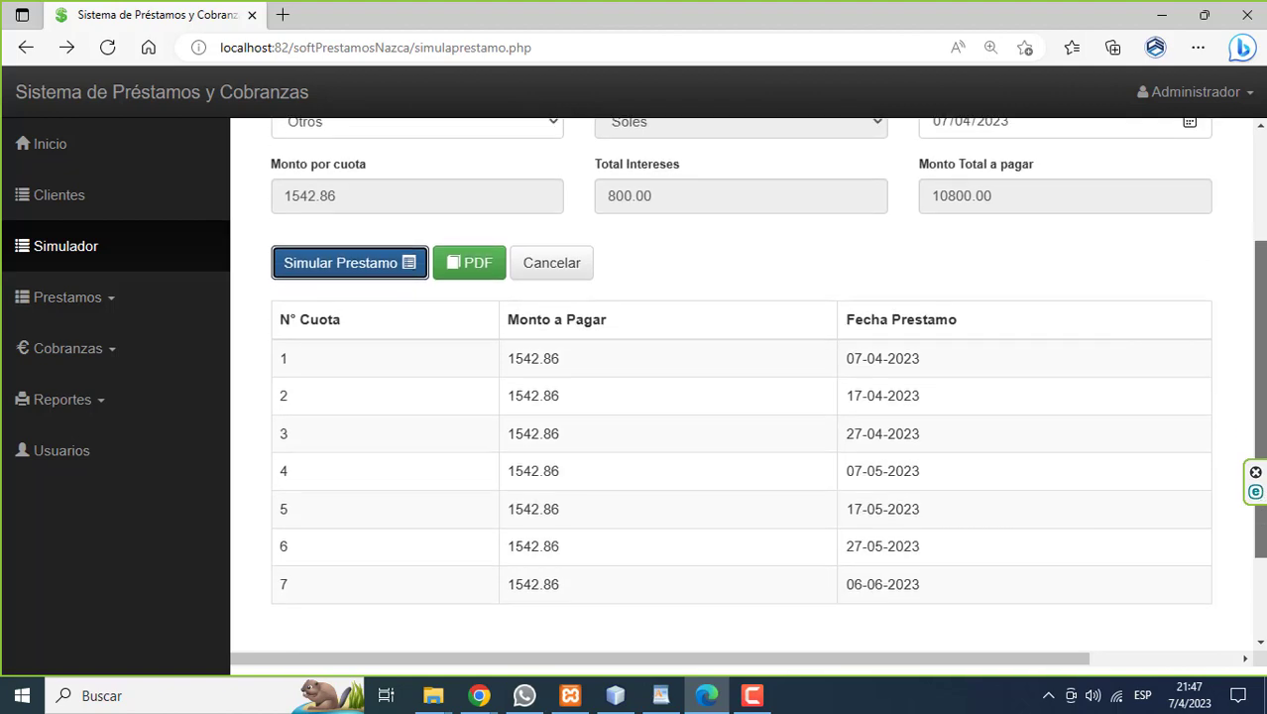
scroll(985, 372, "up", 3)
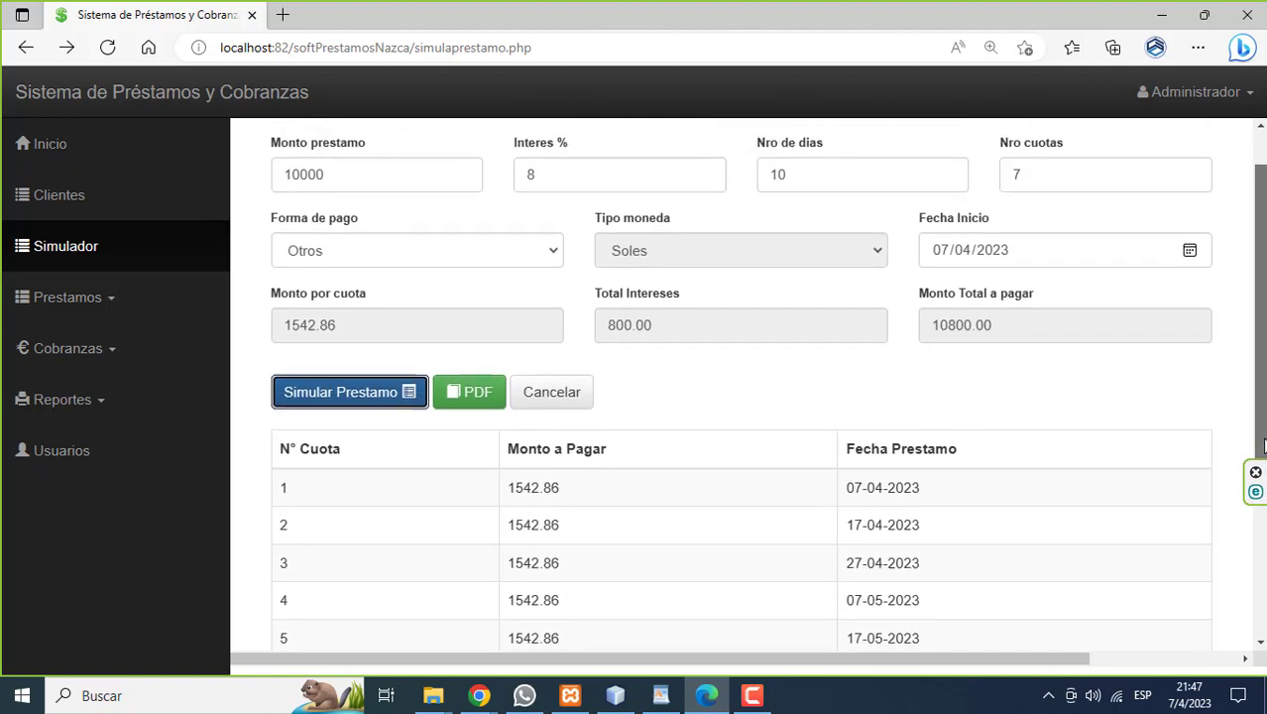
Step: Produce and review the PDF report for the 10000 Otros loan, then return to the form
left_click(484, 442)
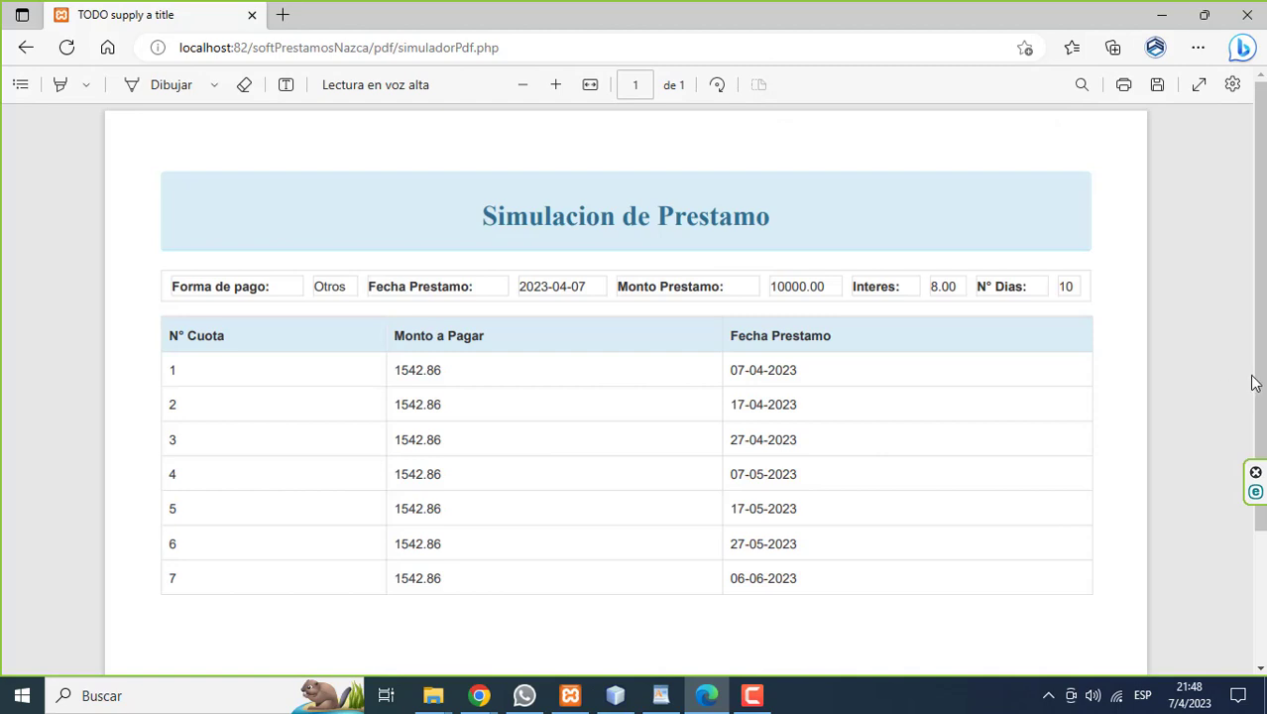
scroll(1254, 384, "down", 2)
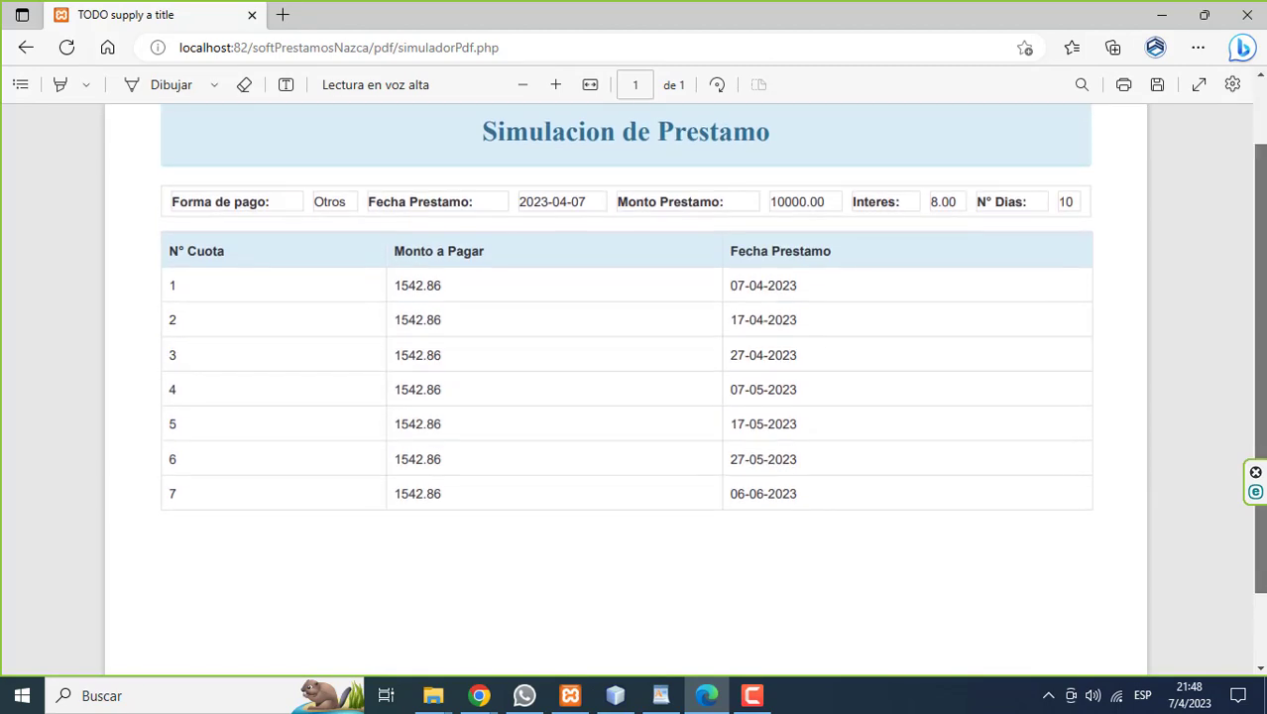
scroll(502, 238, "up", 1)
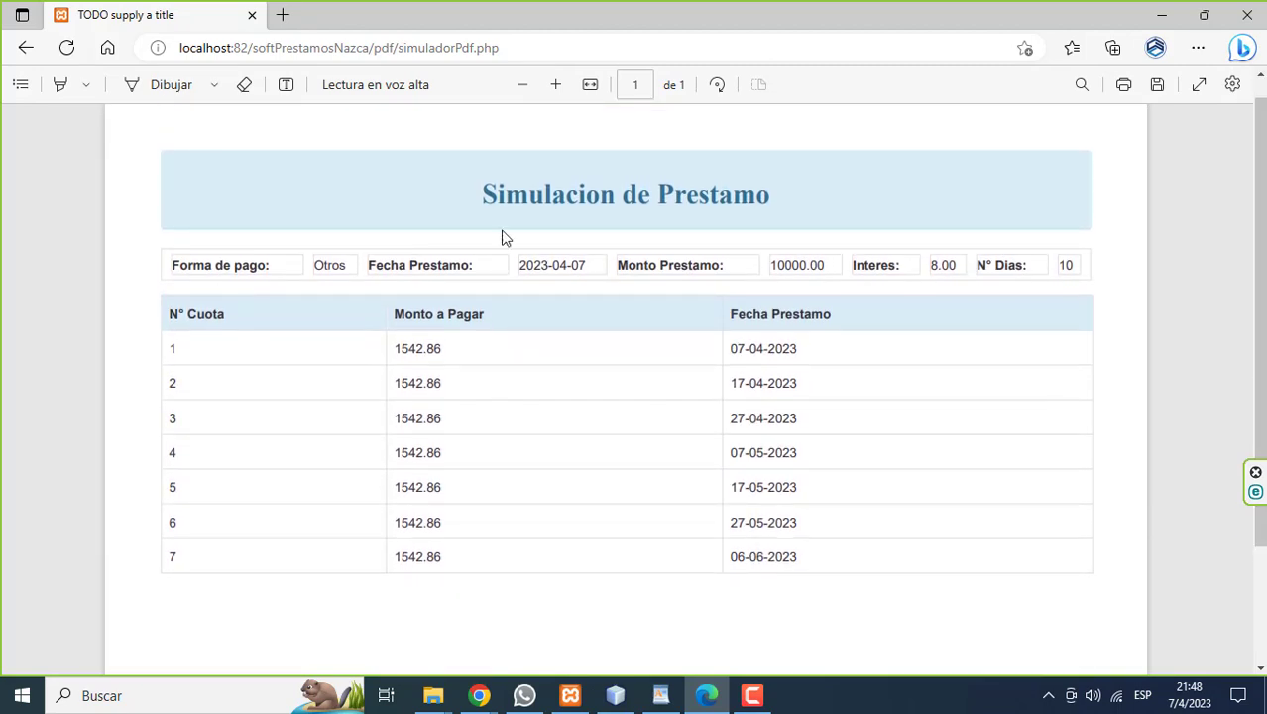
left_click(24, 47)
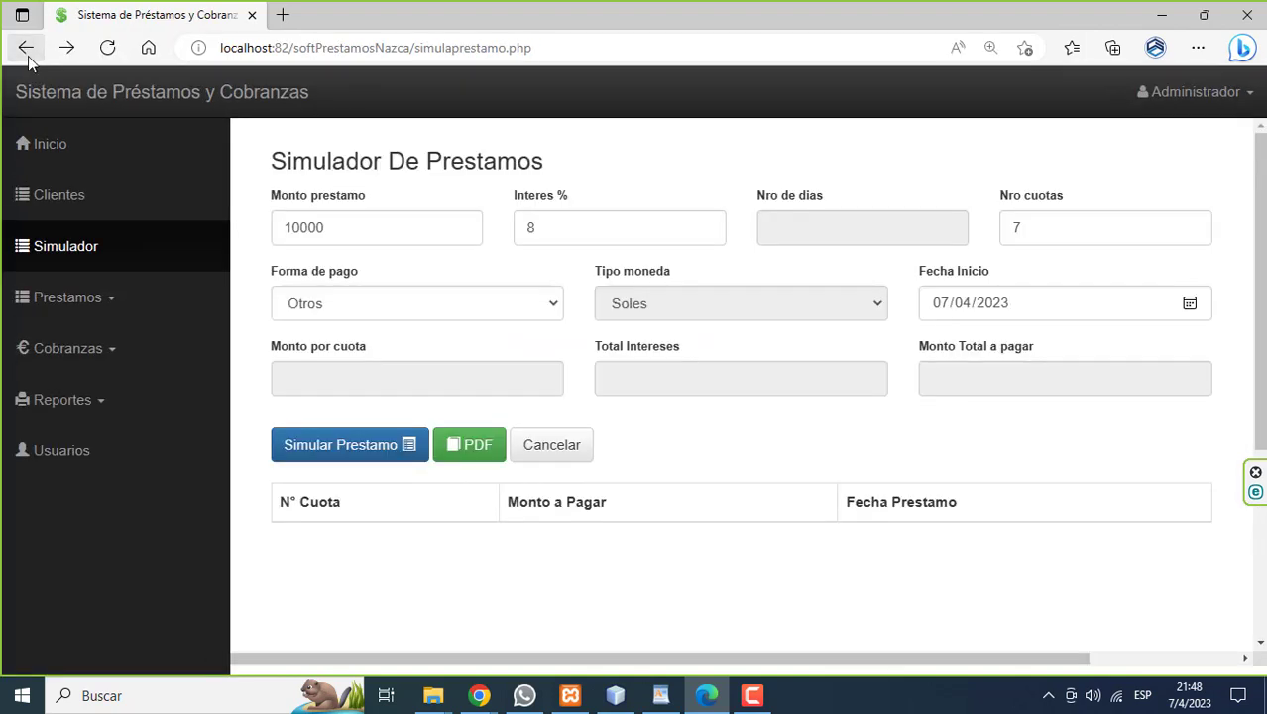
Step: Clear the form and enter 2000 at 6% in 8 Mensual installments of 265.00, totaling 2120.00
left_click(550, 443)
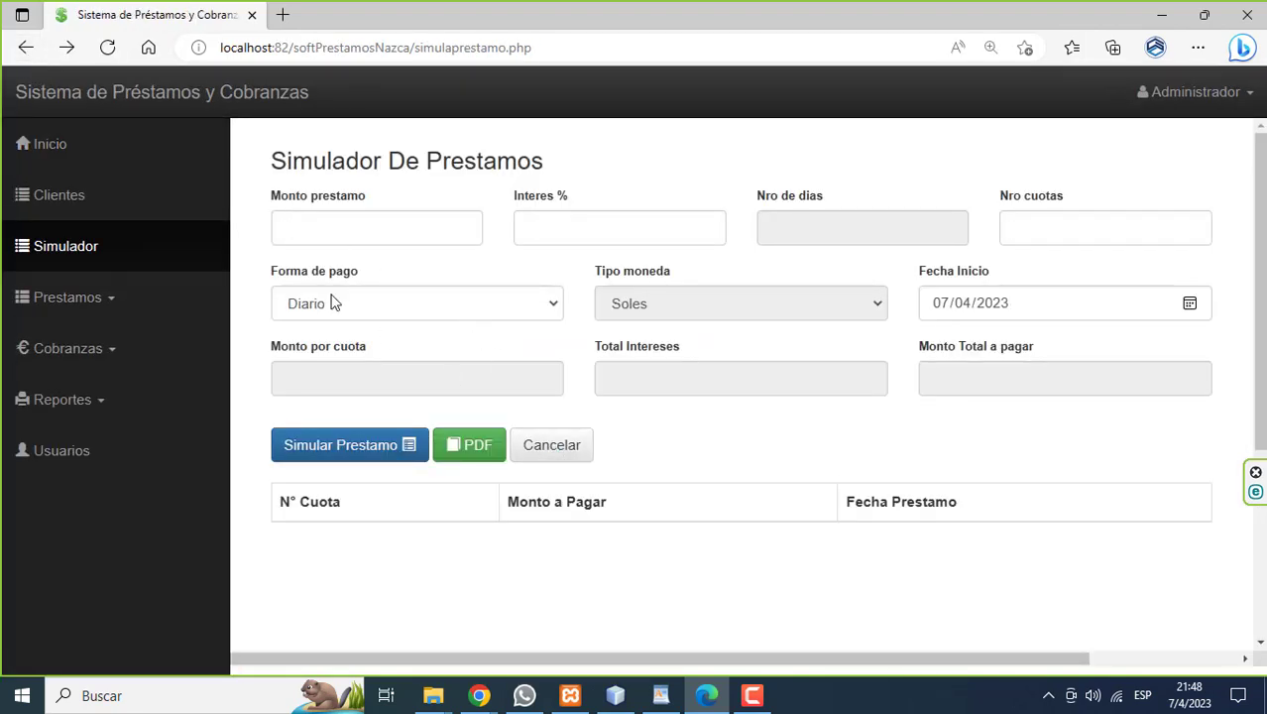
left_click(306, 230)
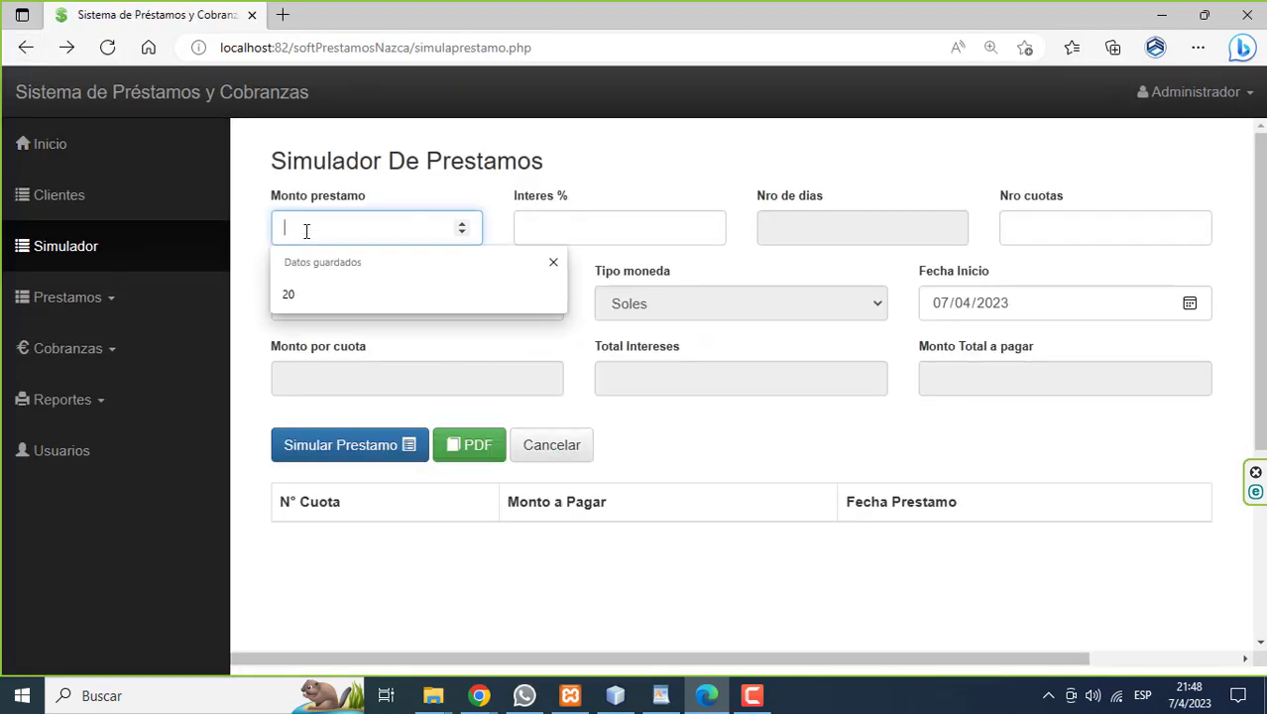
type("2000")
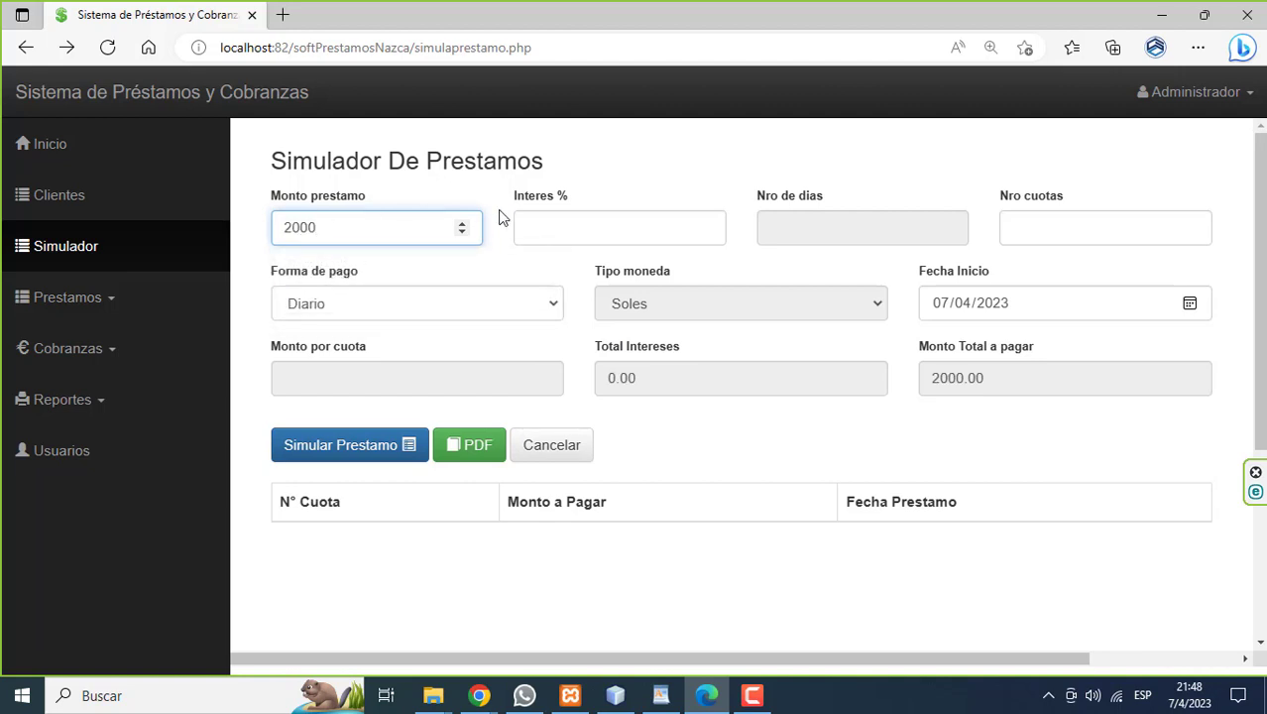
left_click(569, 230)
type("6")
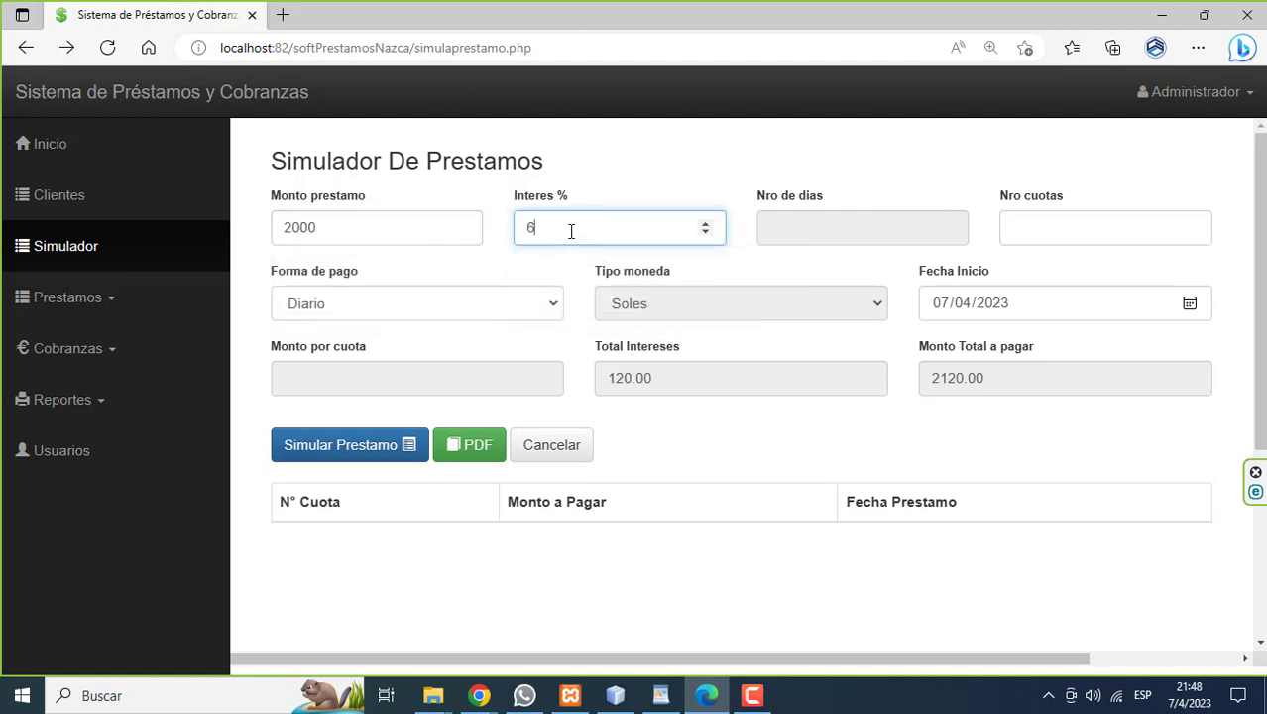
left_click(1018, 242)
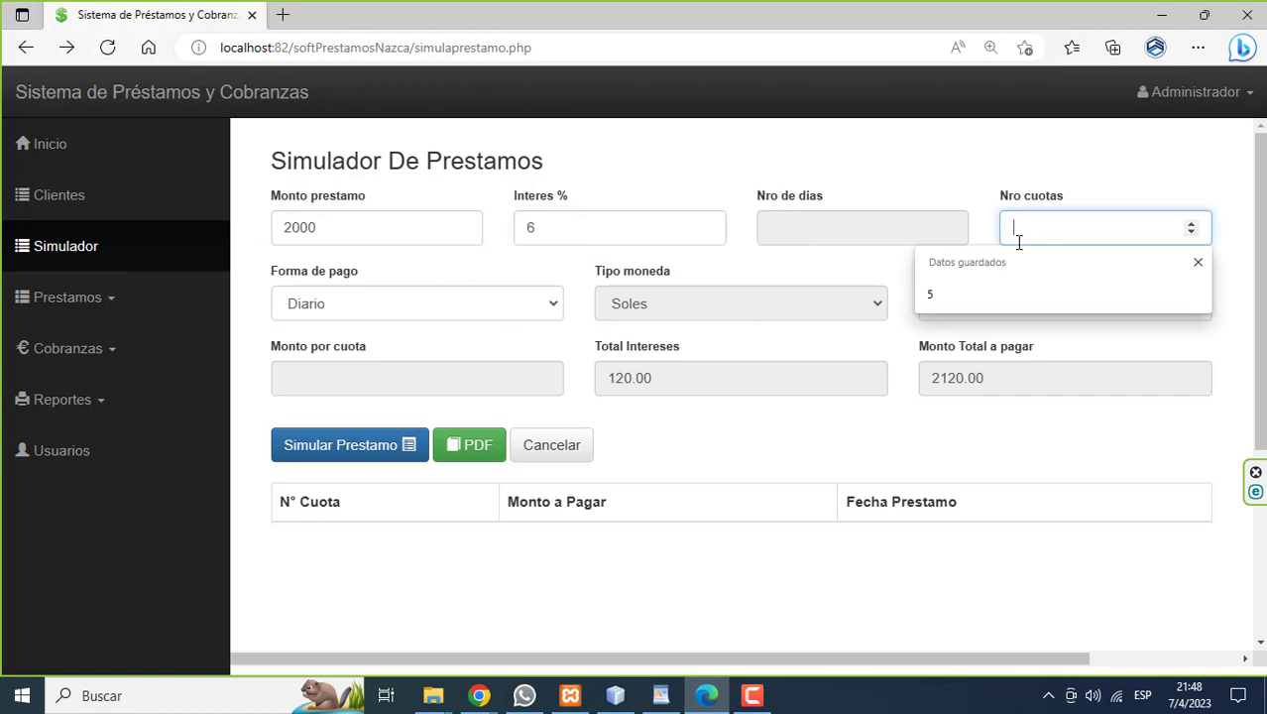
type("8")
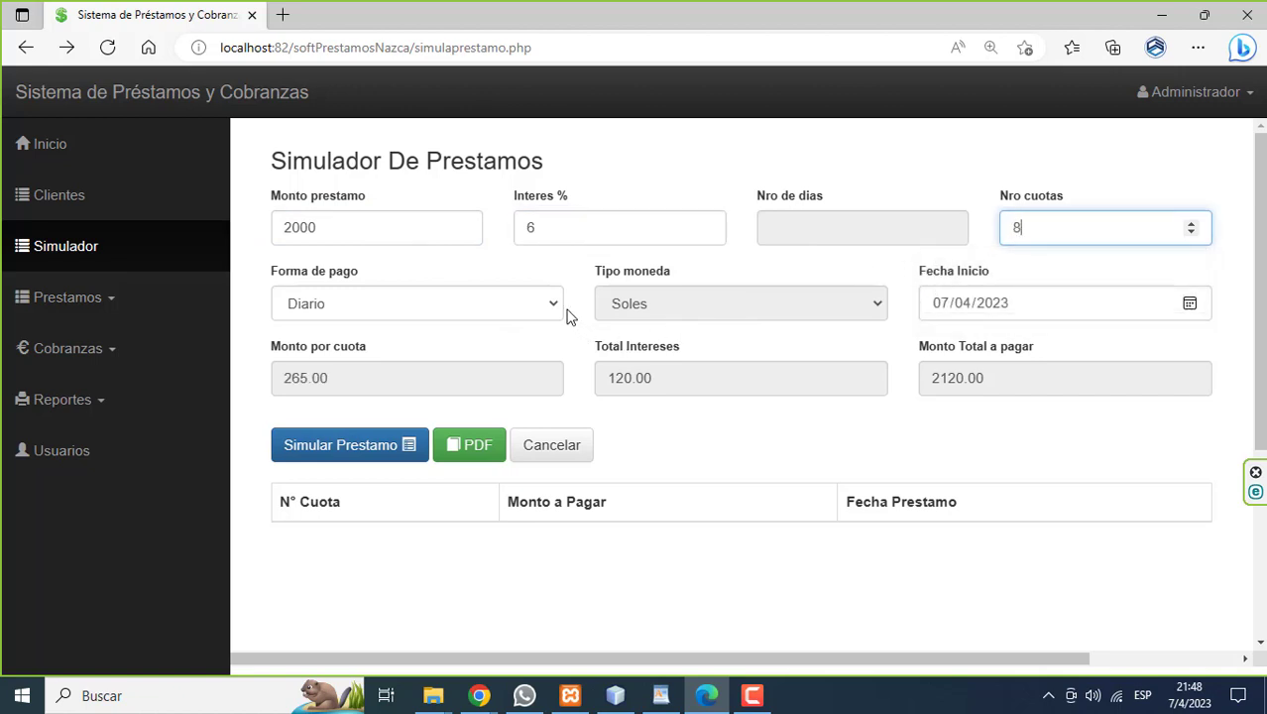
left_click(561, 312)
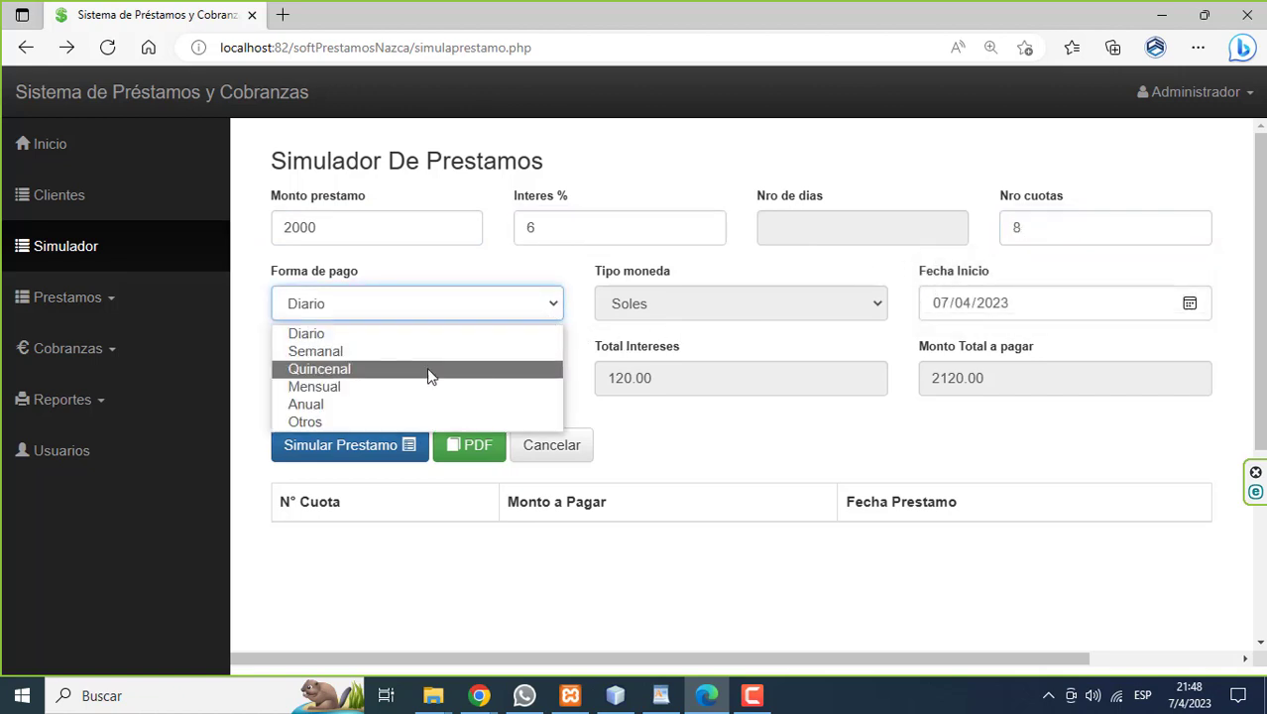
left_click(402, 386)
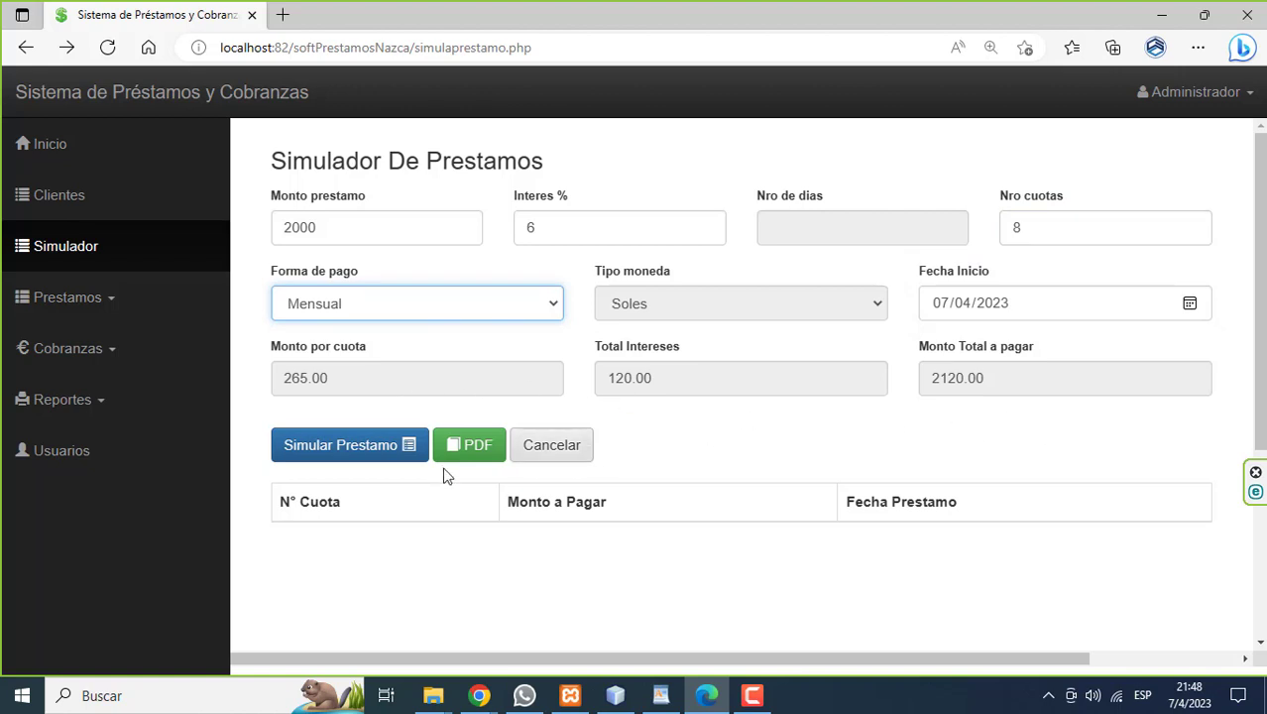
Step: Generate and review the eight monthly 265.00 payments from 07-05-2023 to 03-12-2023
left_click(327, 456)
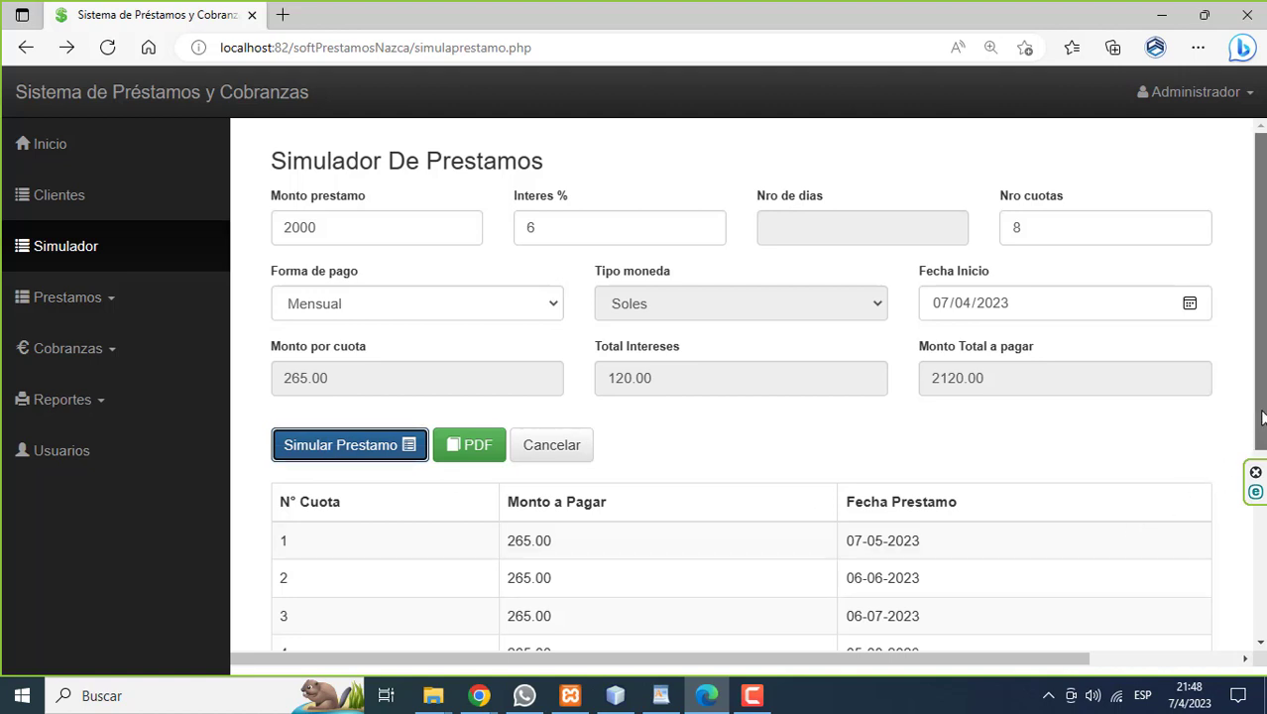
scroll(1259, 452, "down", 1)
left_click_drag(1261, 452, 1262, 566)
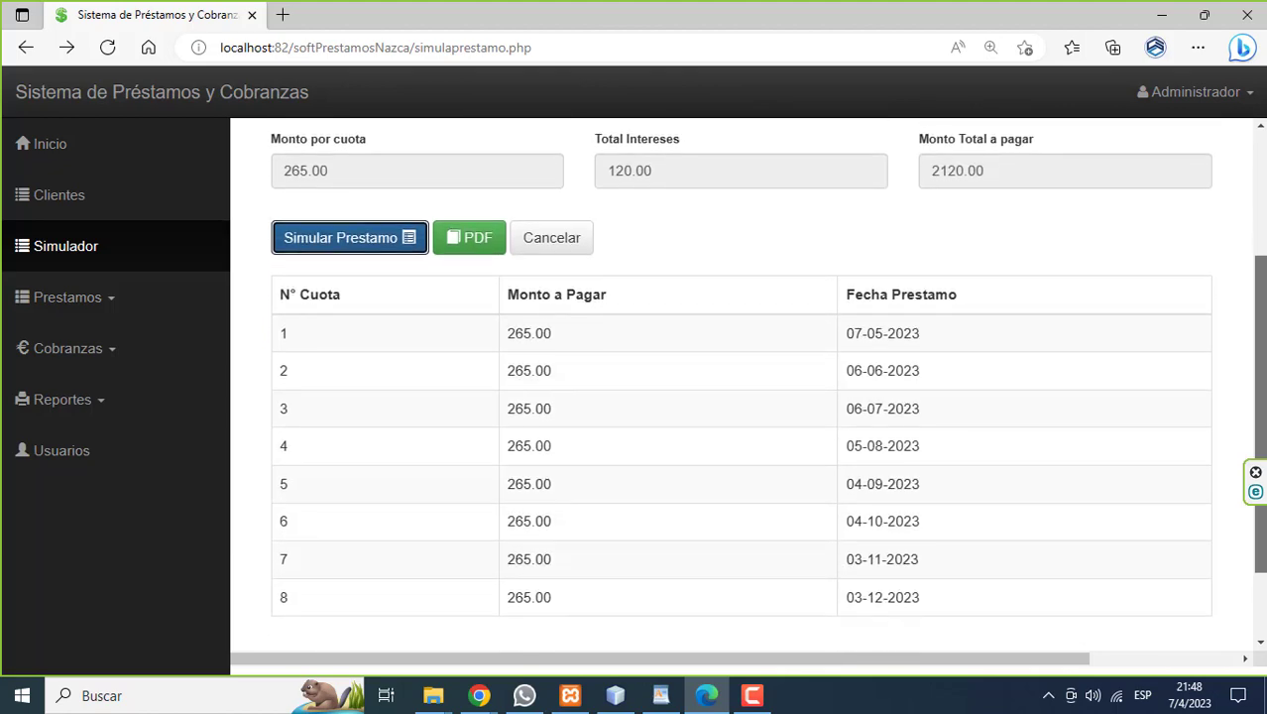
scroll(1249, 410, "up", 2)
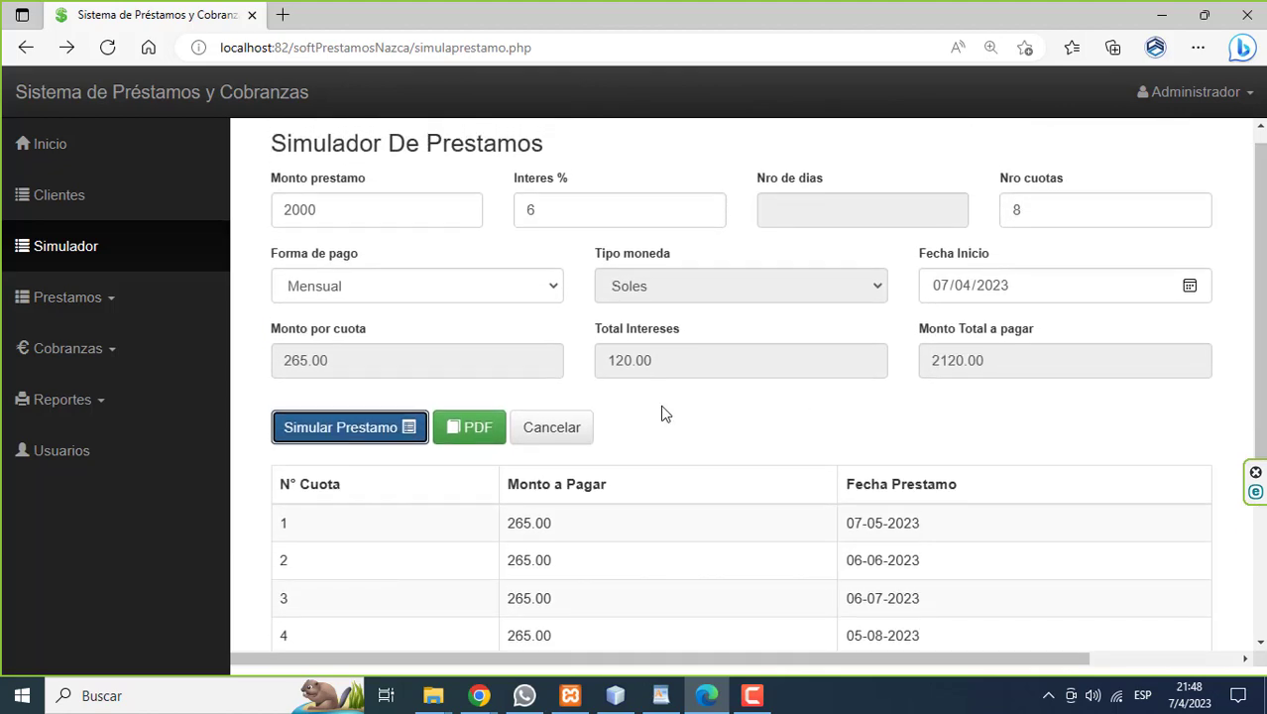
Step: Create the monthly 2000 loan's PDF report, return, and reset the form to blank with Diario mode
left_click(486, 427)
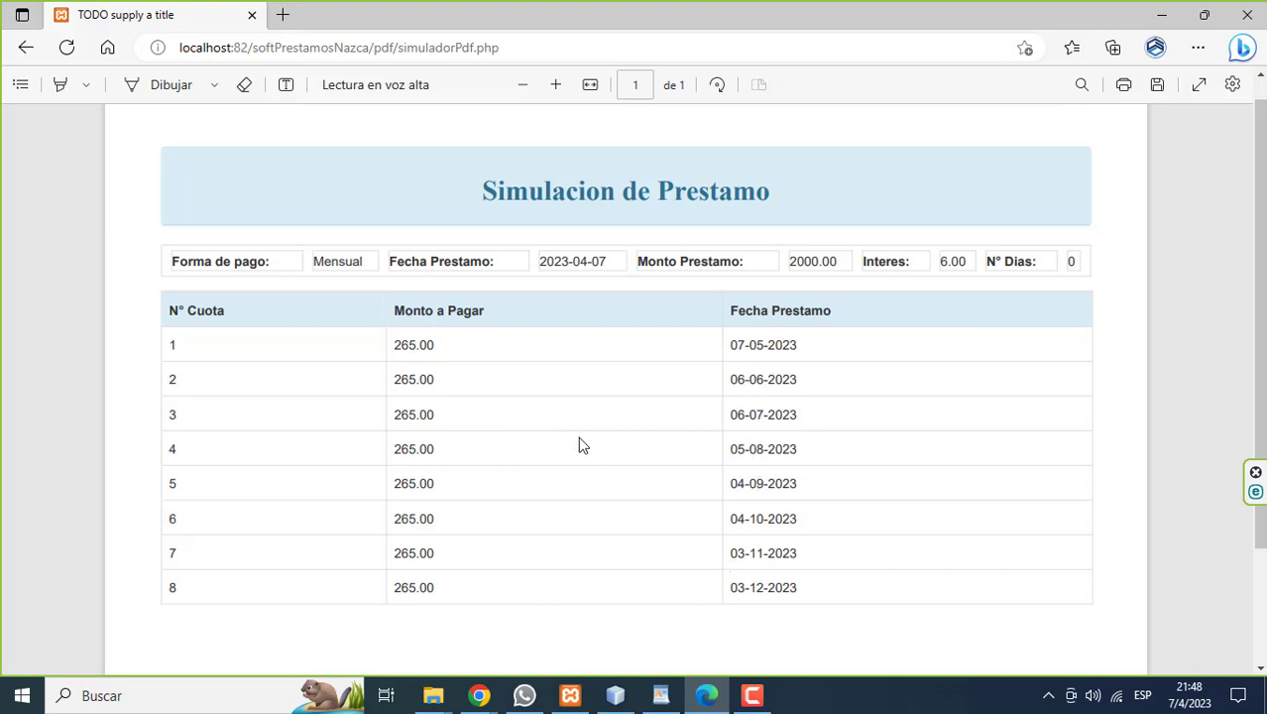
left_click(19, 55)
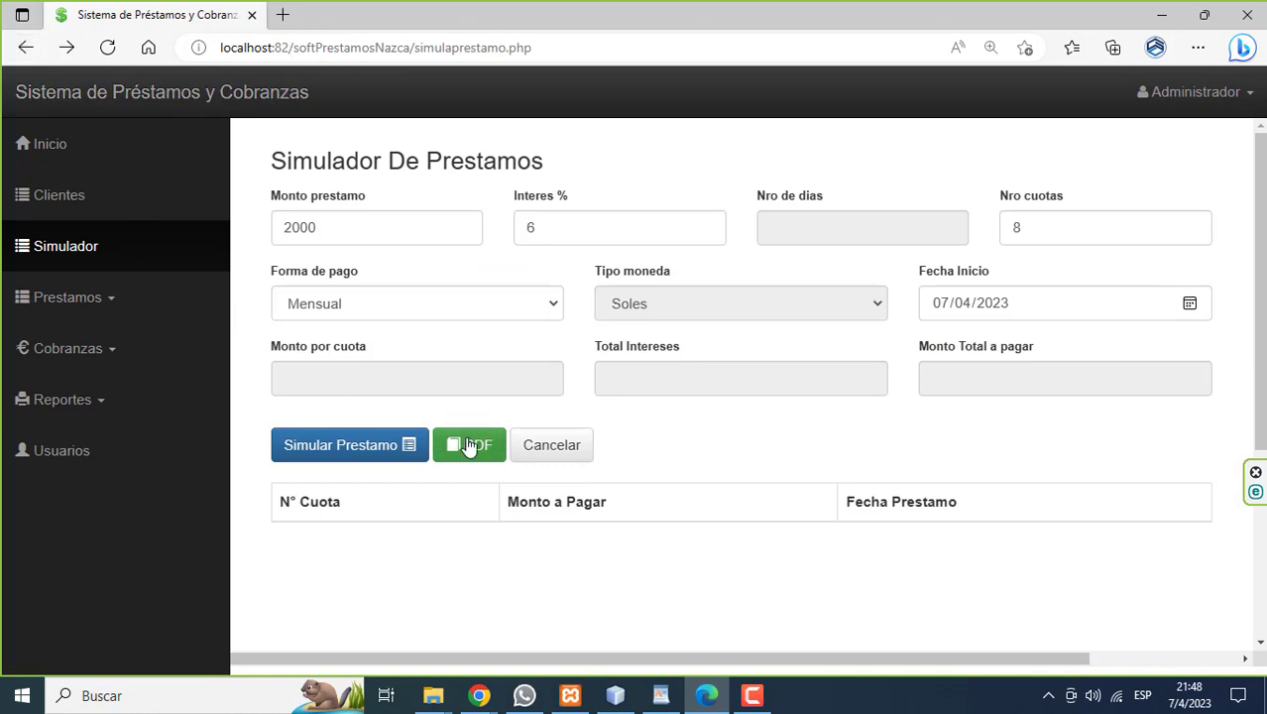
left_click(534, 448)
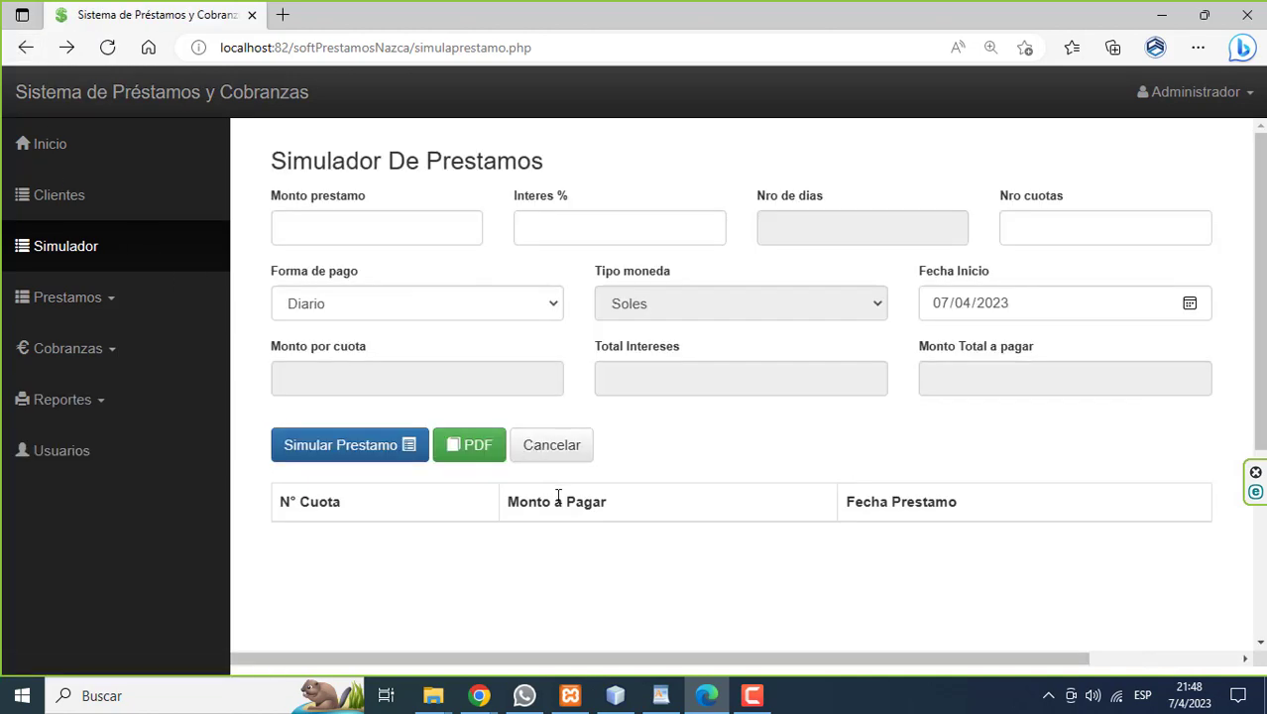
left_click(753, 695)
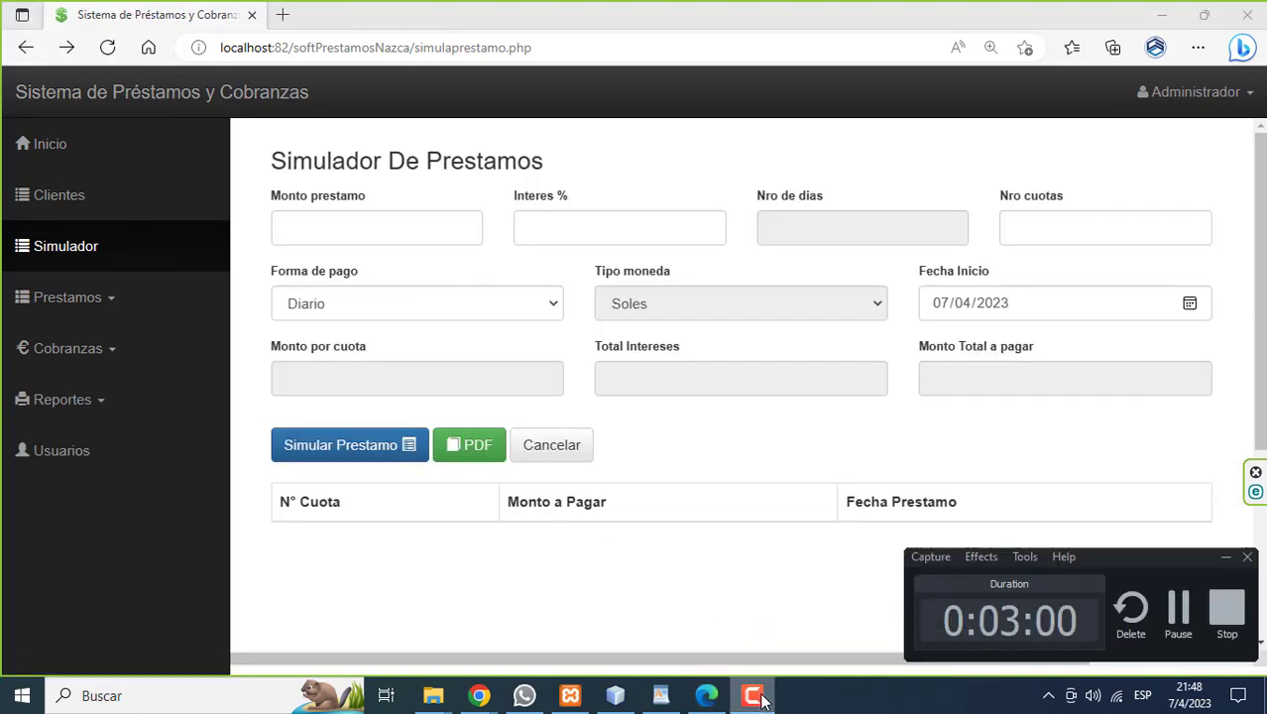